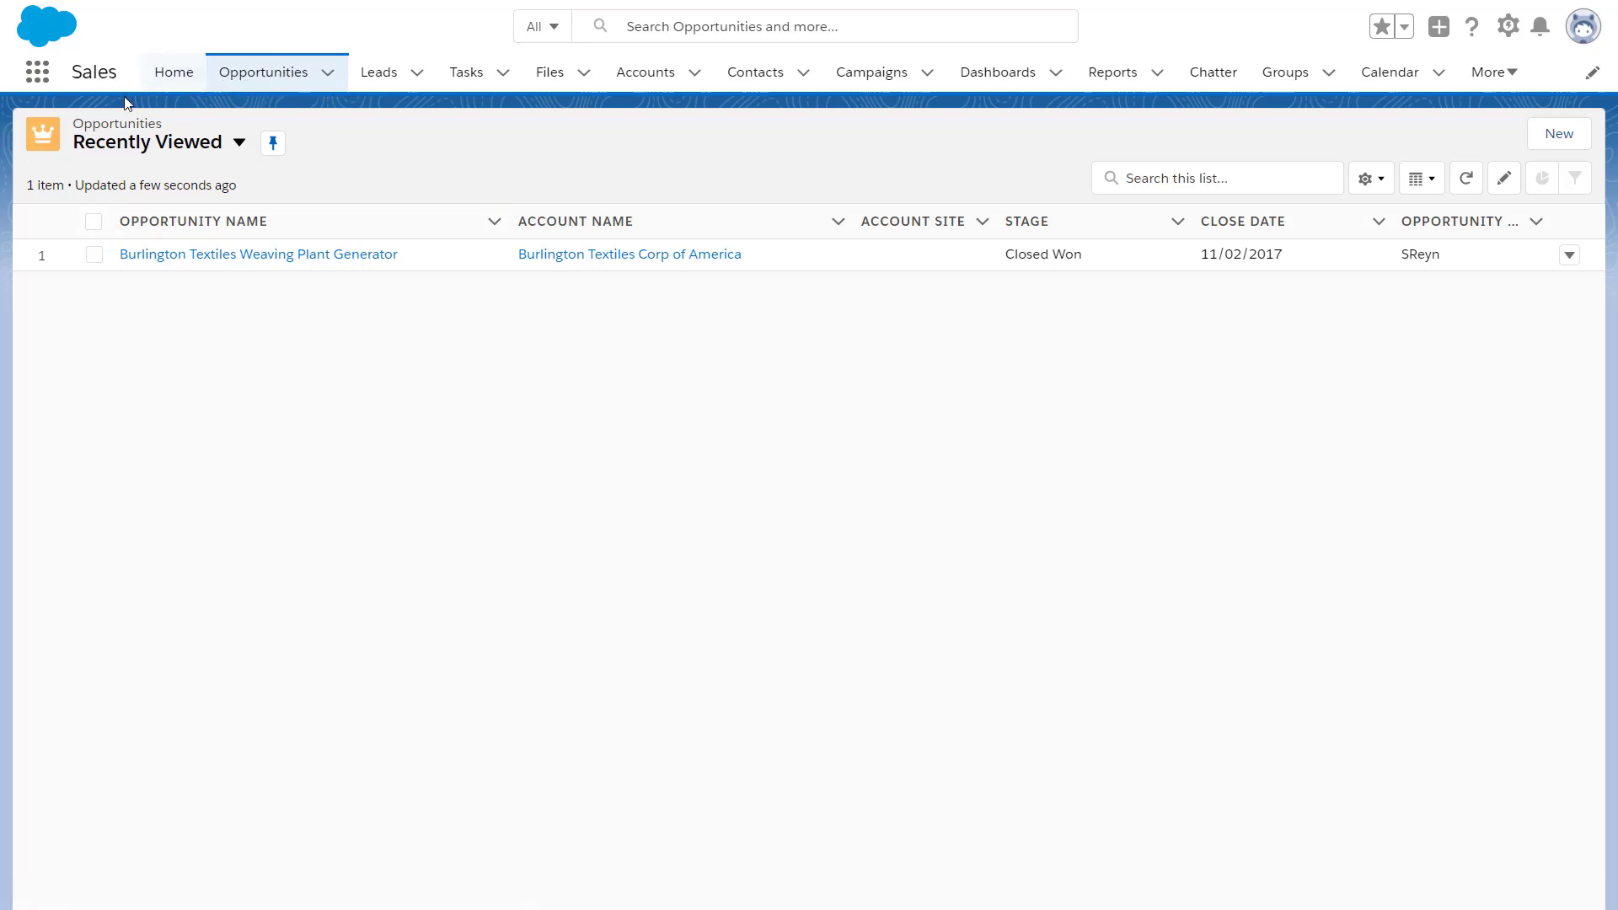
Switch from Recently Viewed to the All Opportunities list view with 31 records
left_click(238, 143)
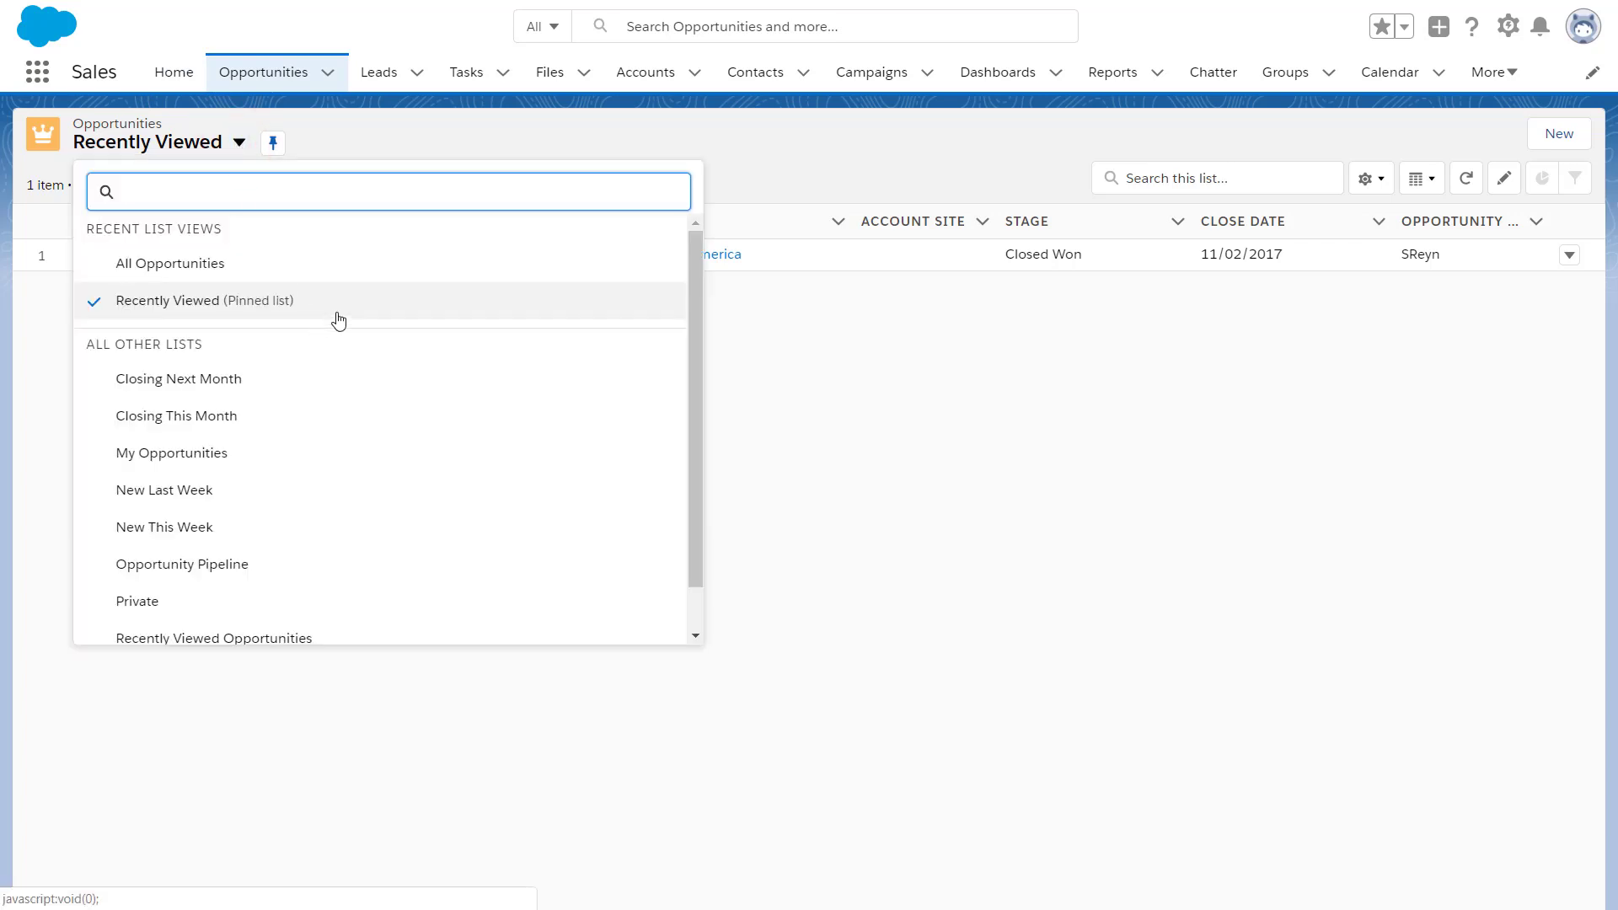
scroll(336, 317, "down", 1)
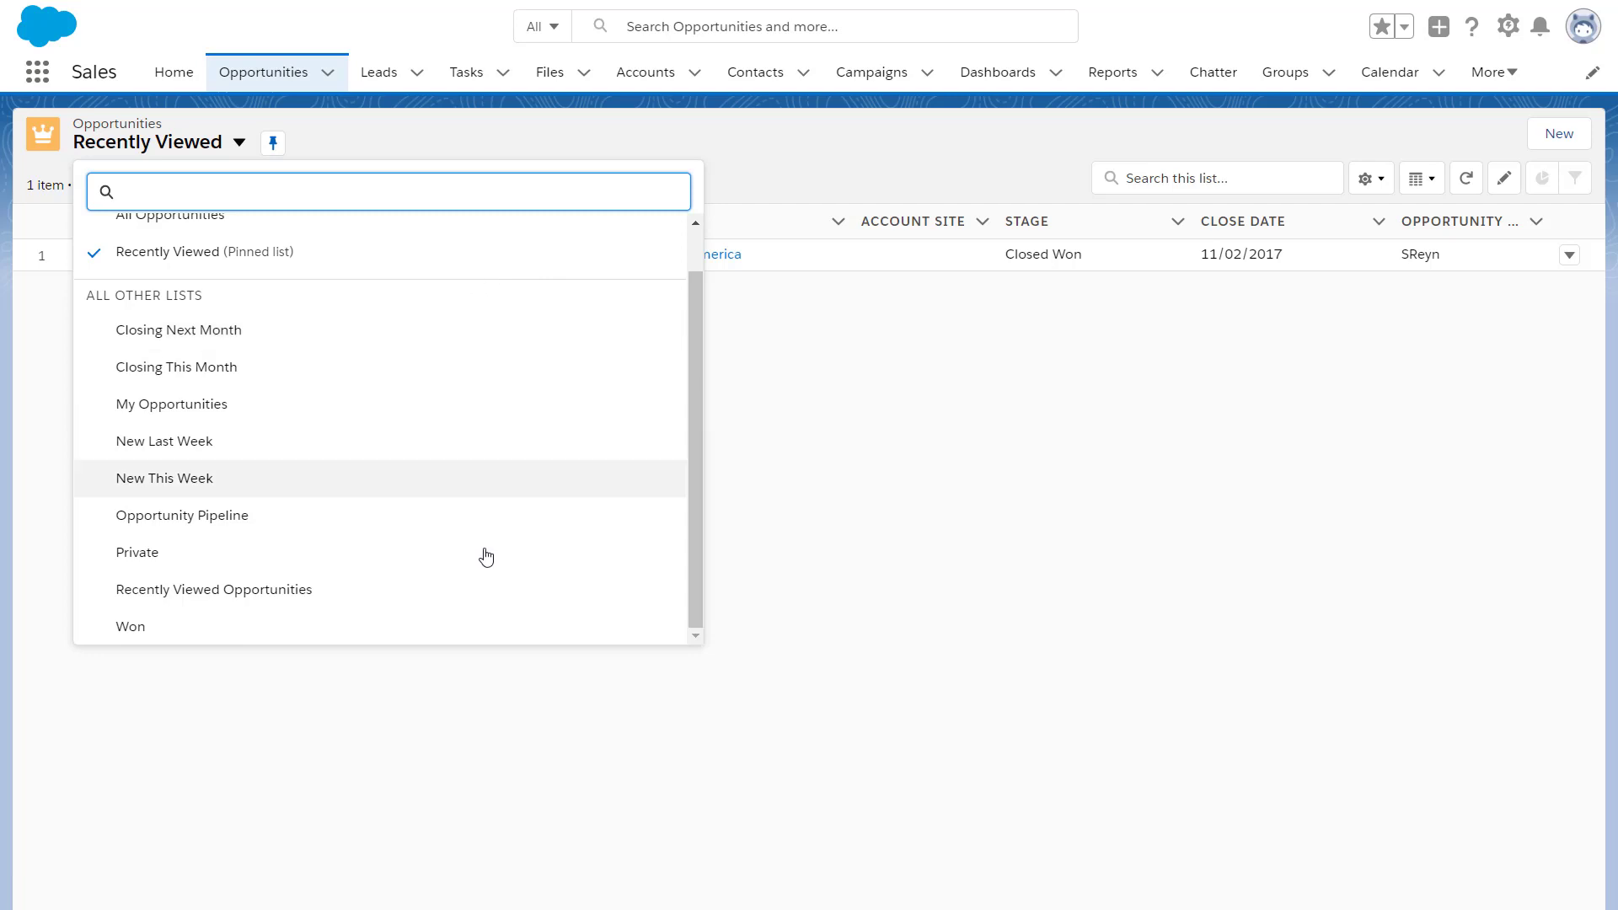
scroll(354, 325, "up", 1)
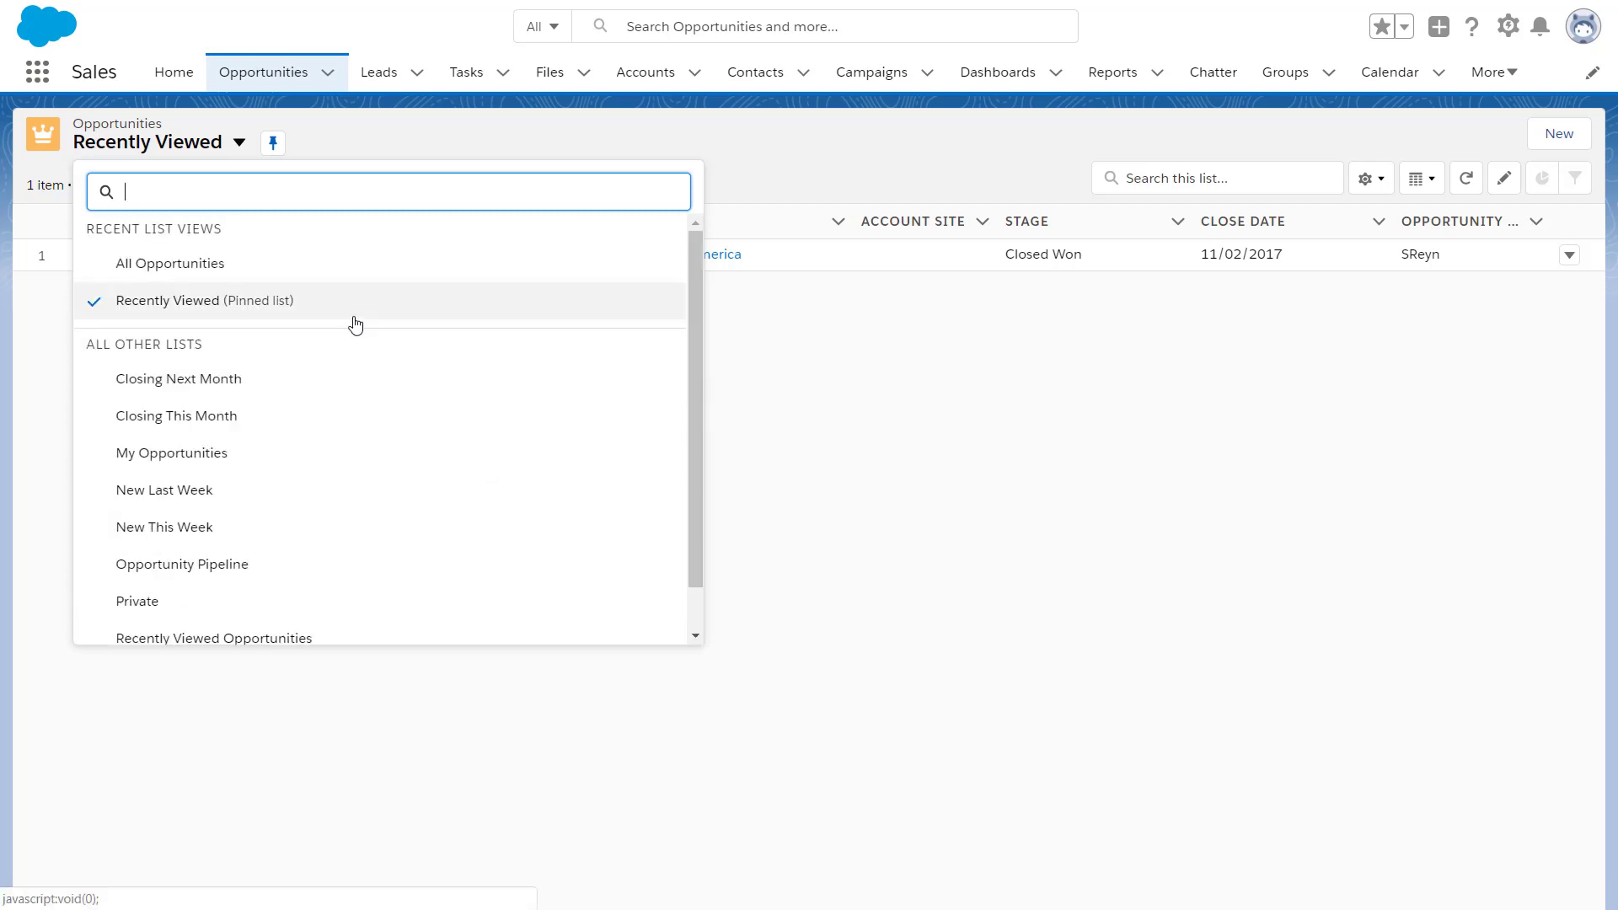
left_click(292, 256)
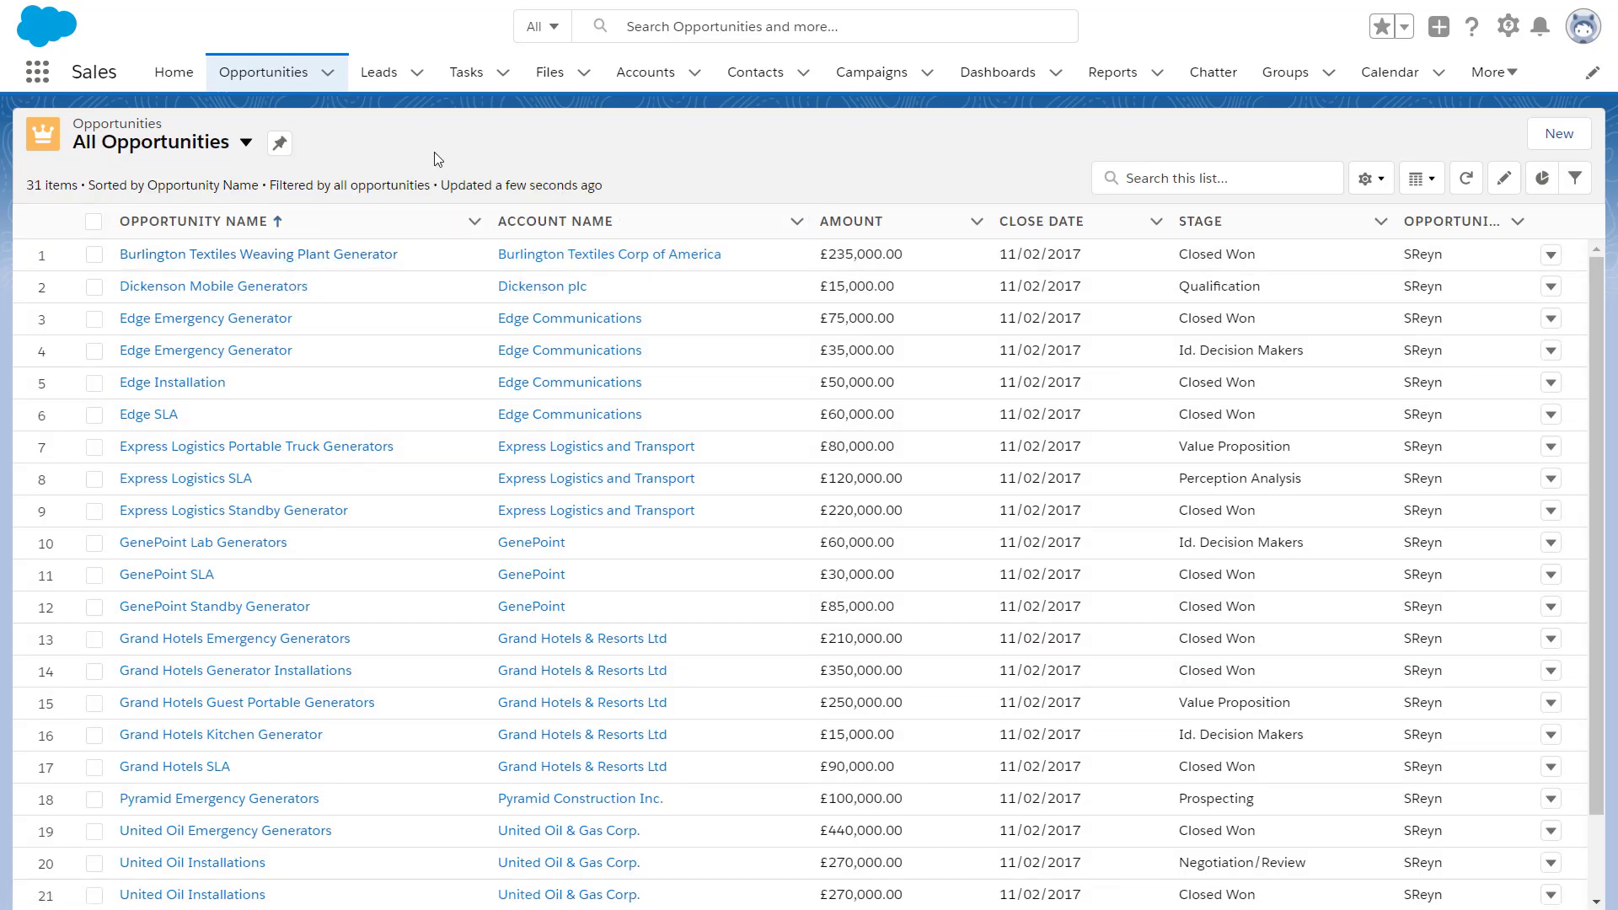
Create a new private list view named 'Stage Closed Won' with its auto-filled API name
left_click(1387, 184)
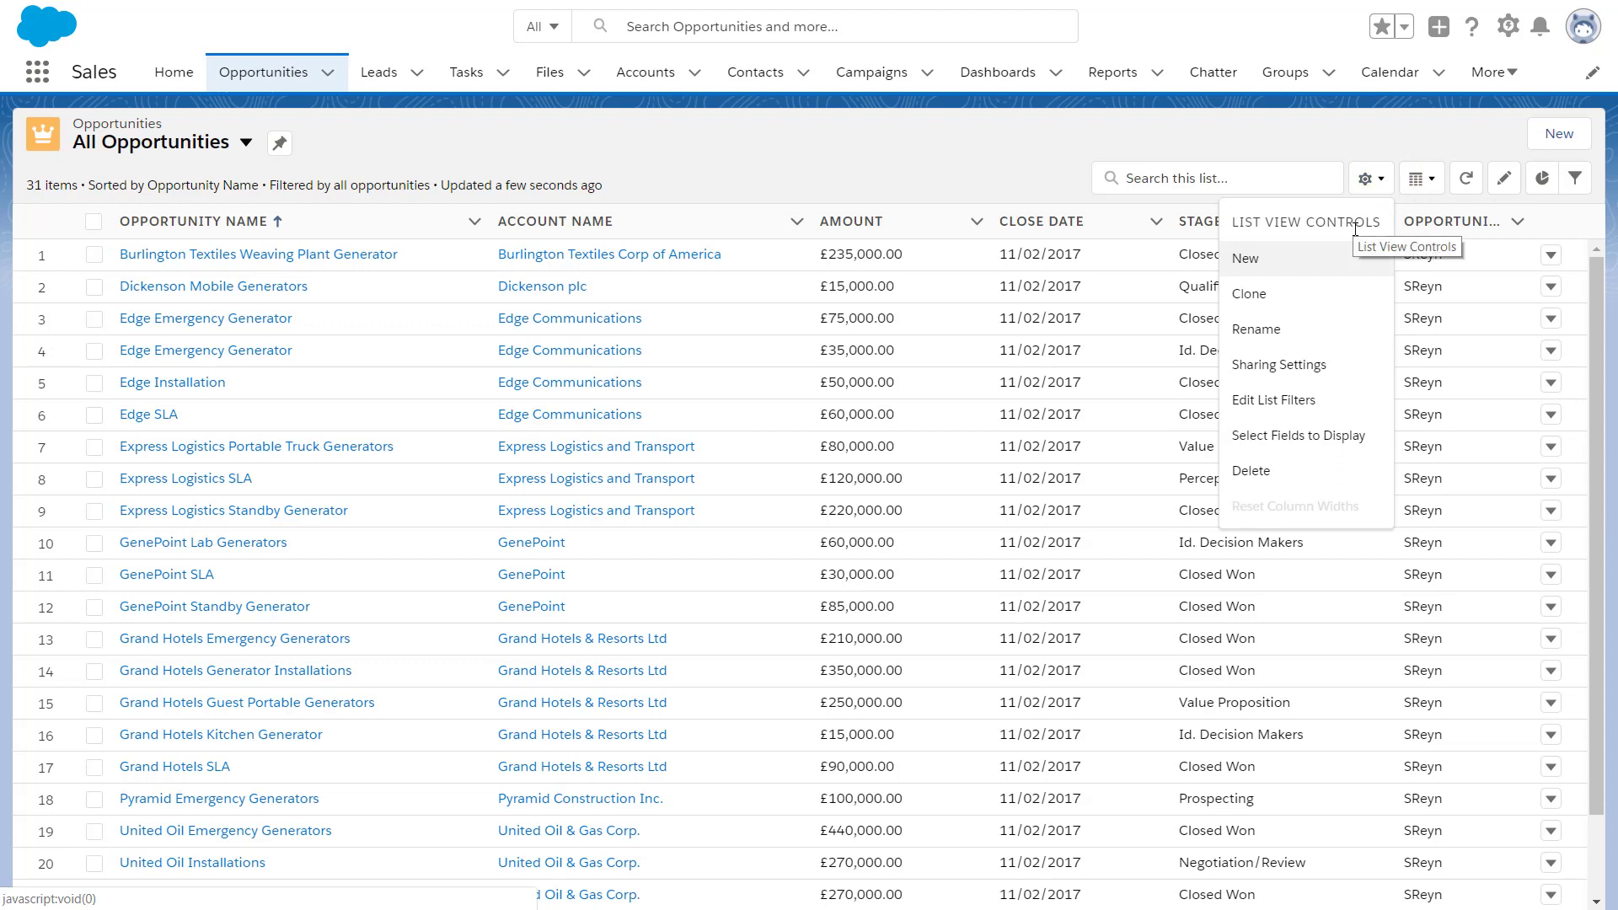
left_click(1315, 268)
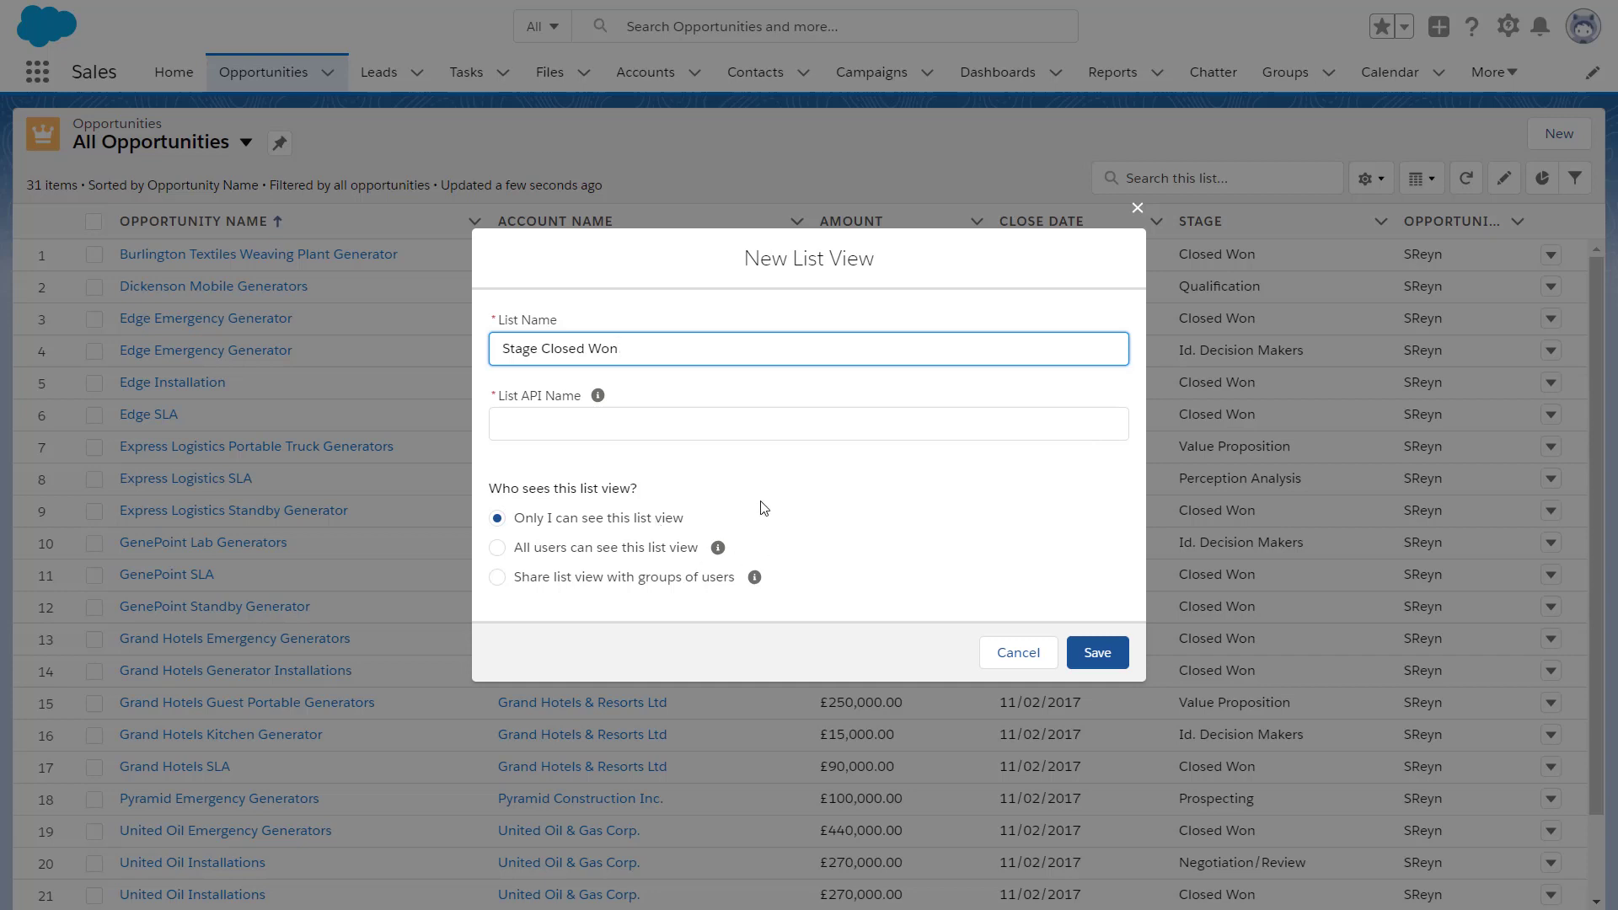
left_click(804, 420)
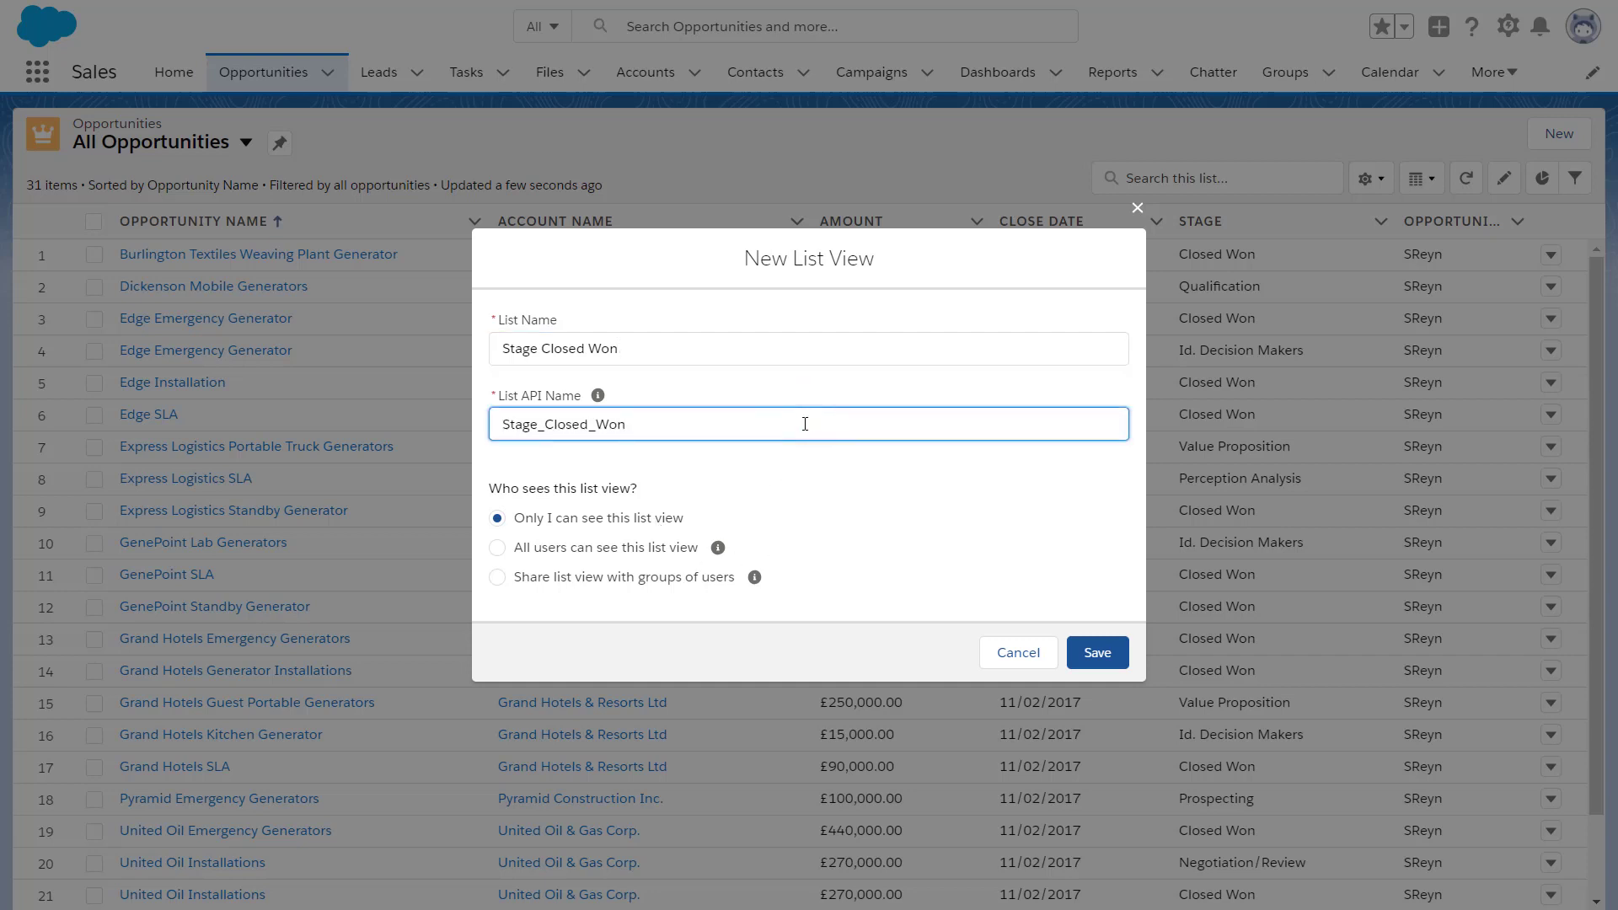
left_click(1095, 651)
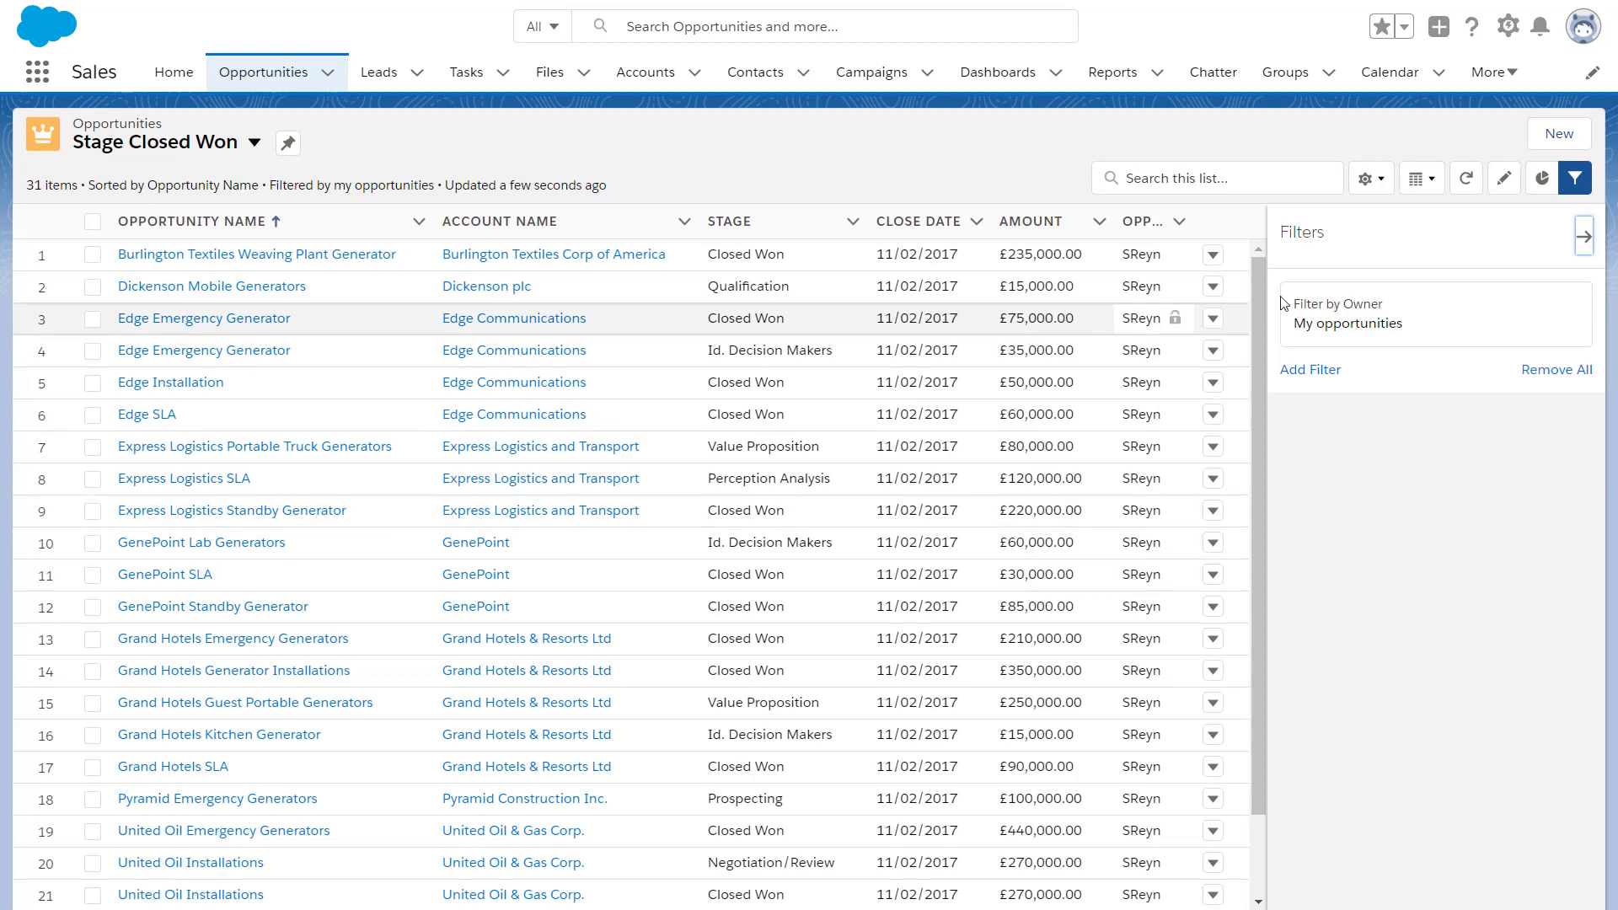
Set the list's owner filter to include all opportunities
mouse_move(1262, 320)
left_mouse_down()
mouse_move(1264, 454)
mouse_move(1251, 291)
left_mouse_up()
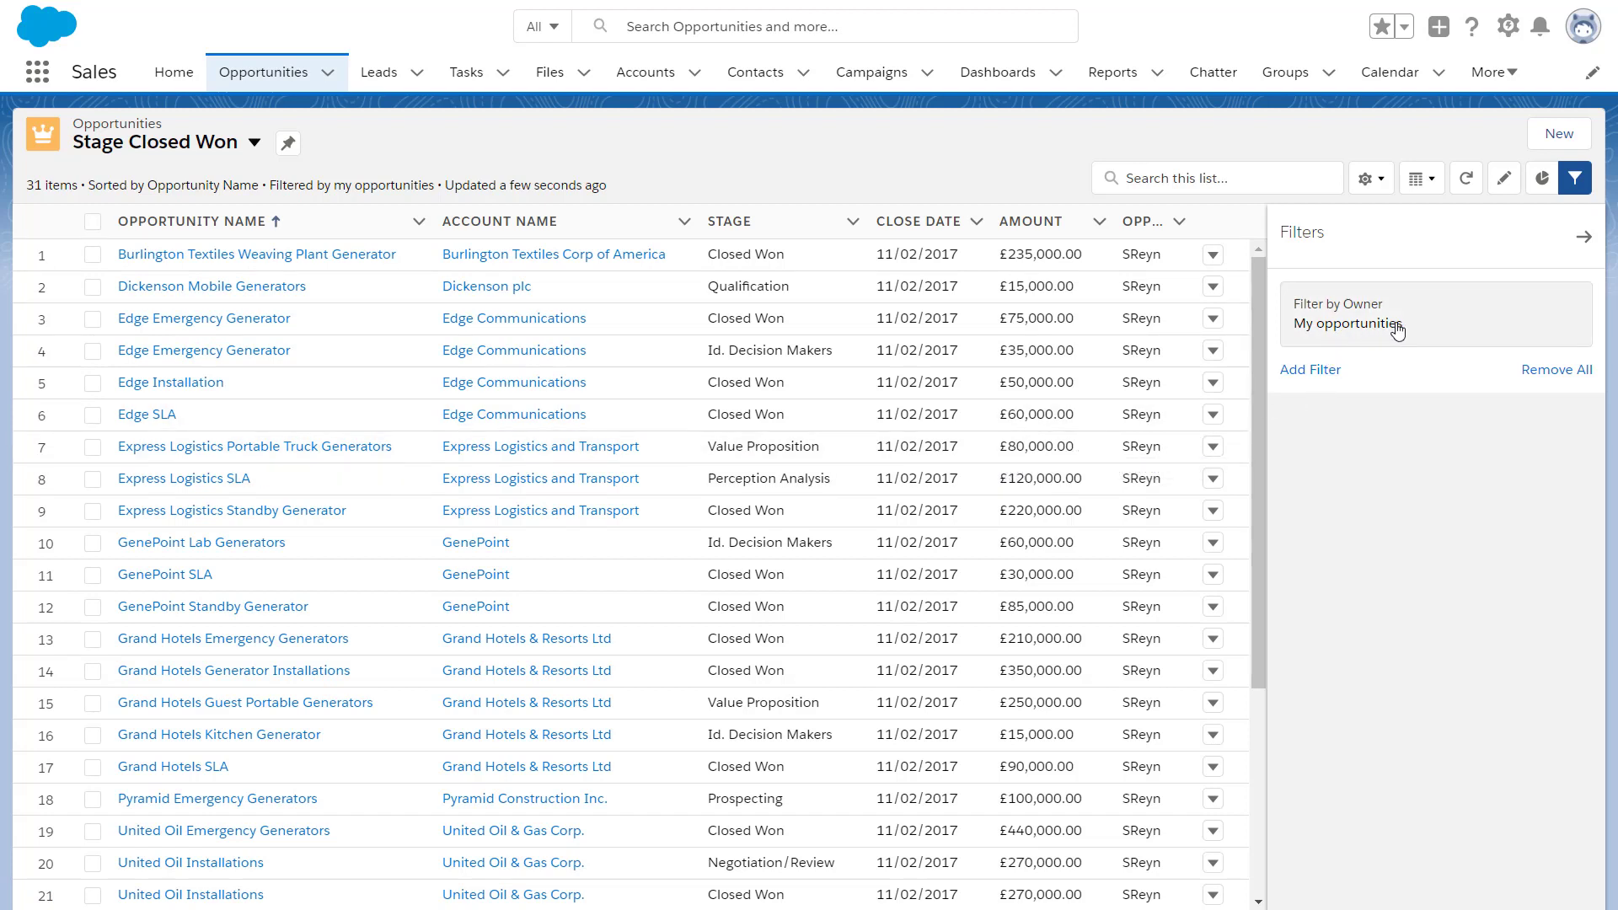
left_click(1348, 320)
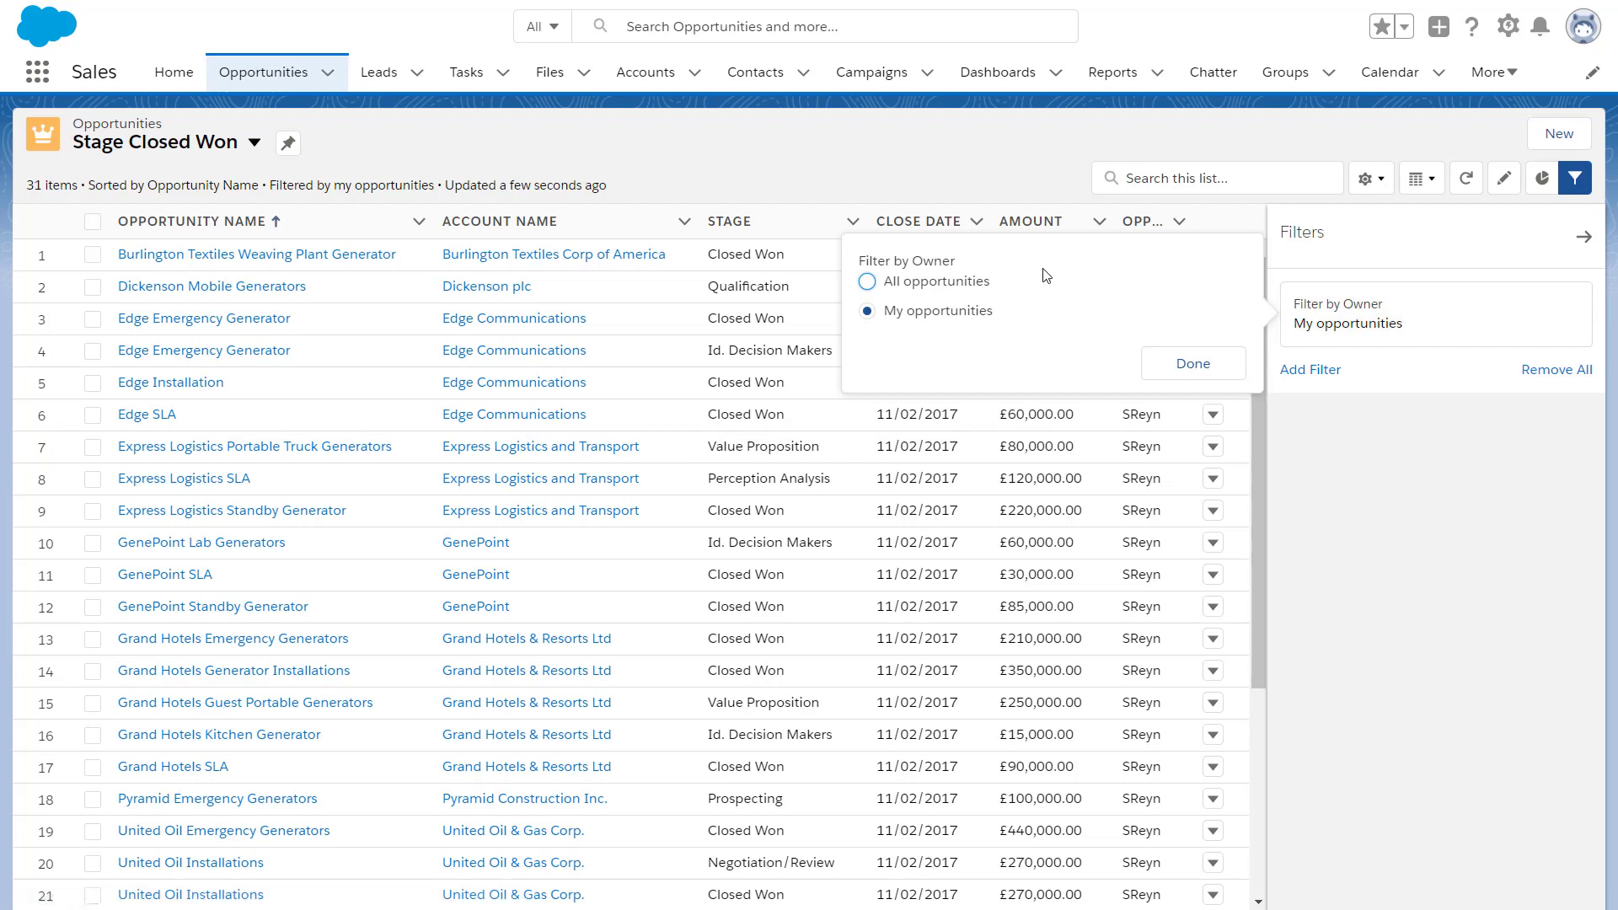
left_click(983, 285)
left_click(1214, 384)
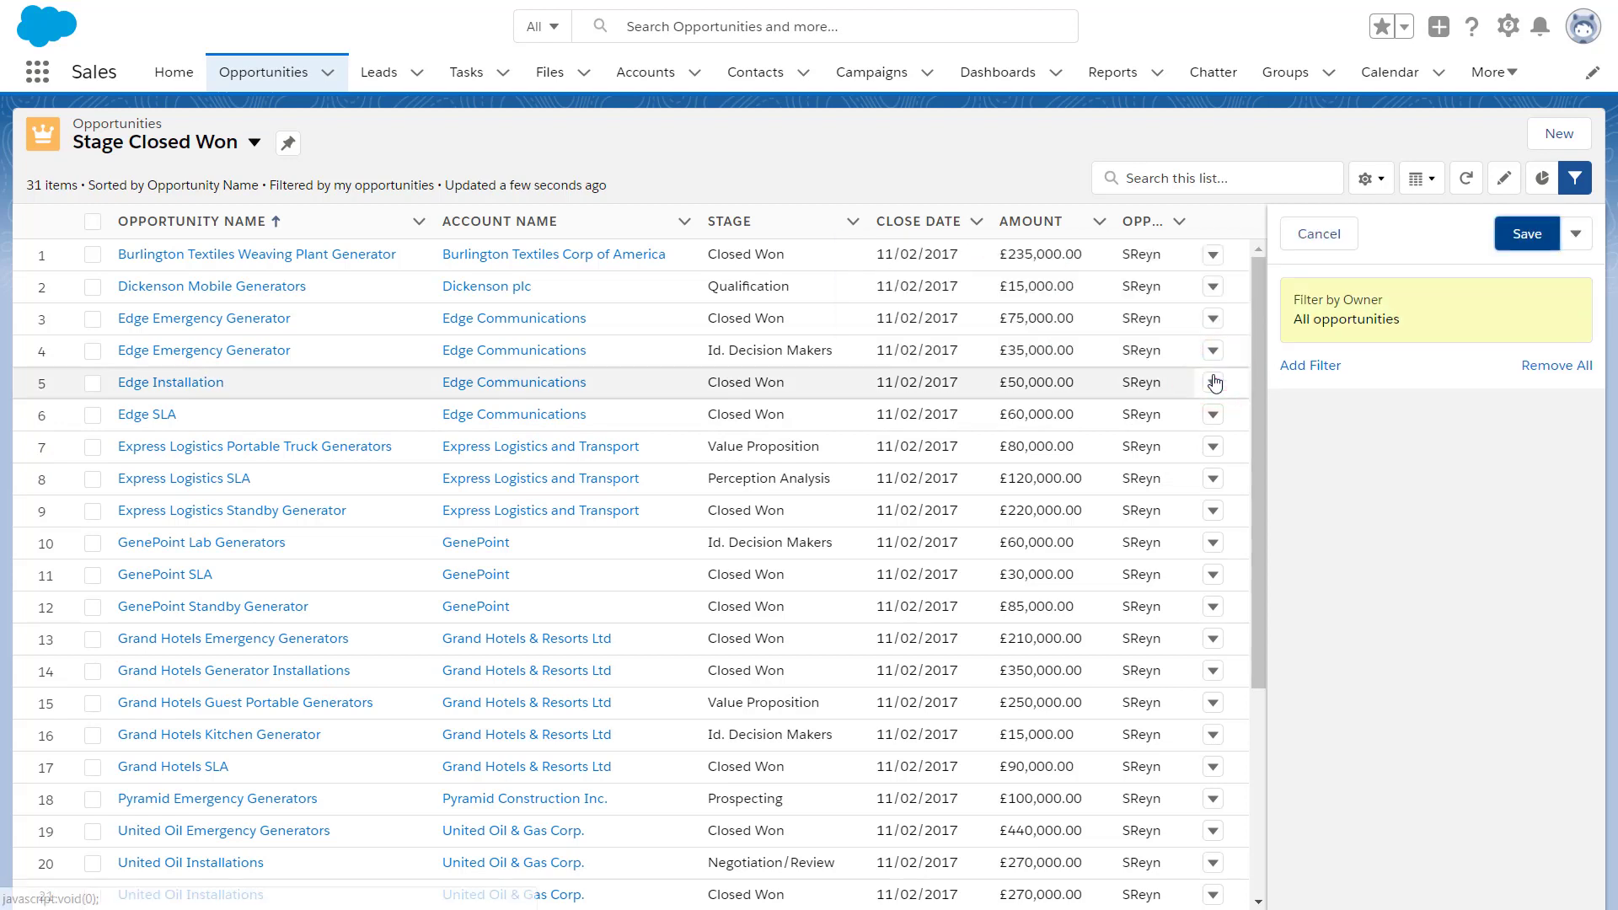
Add a Stage equals Closed Won filter and save, narrowing the list to 18 opportunities
left_click(1316, 368)
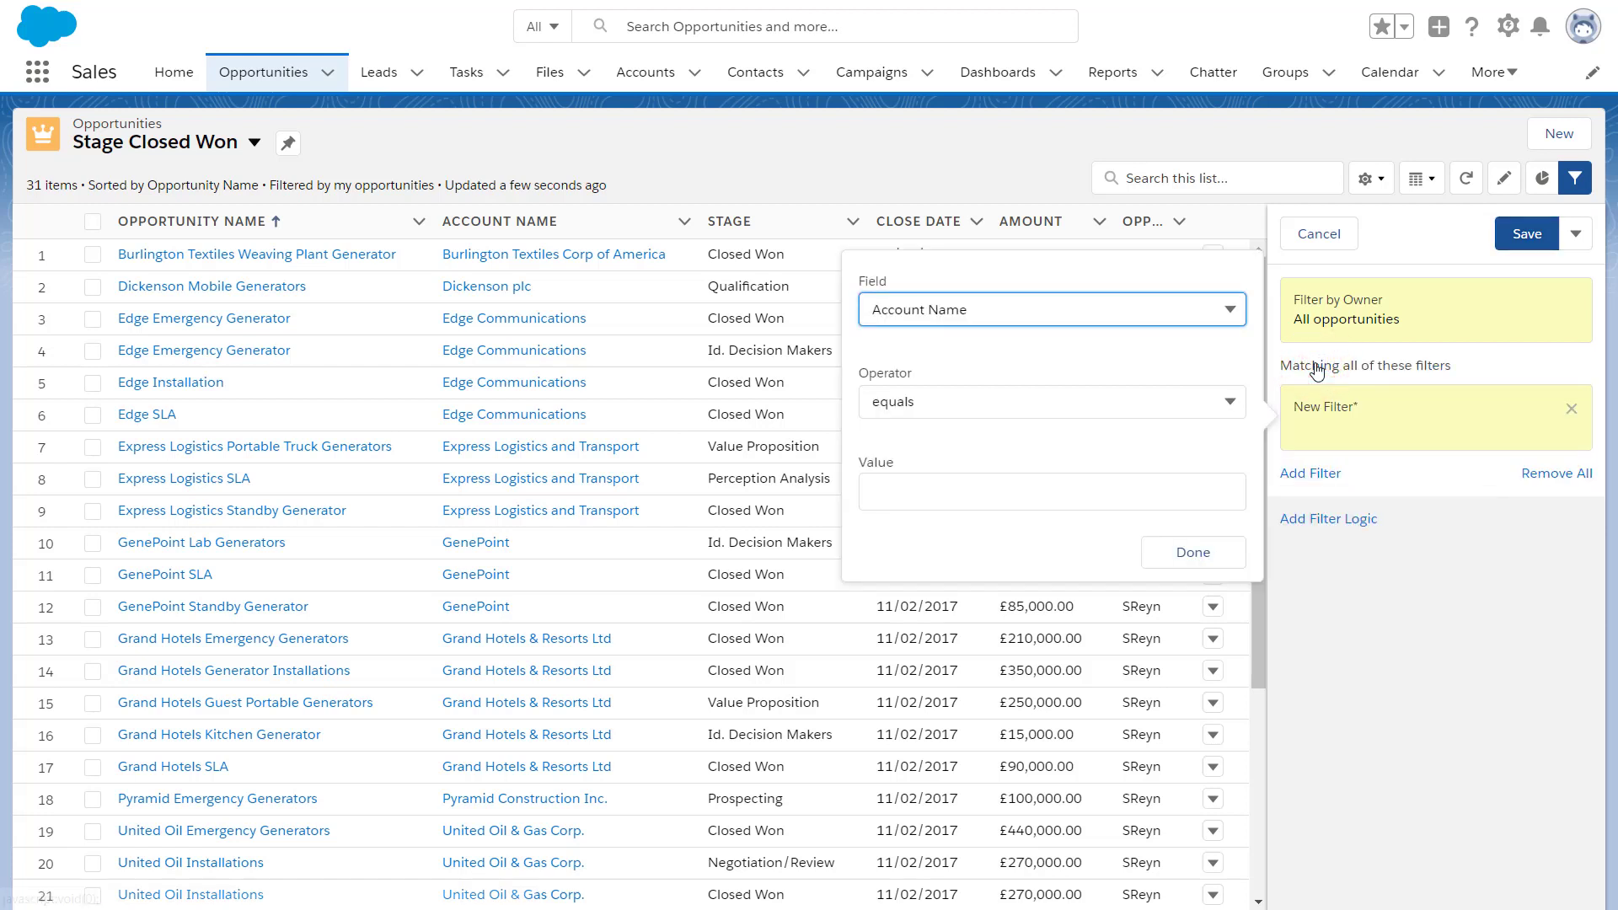
left_click(1231, 311)
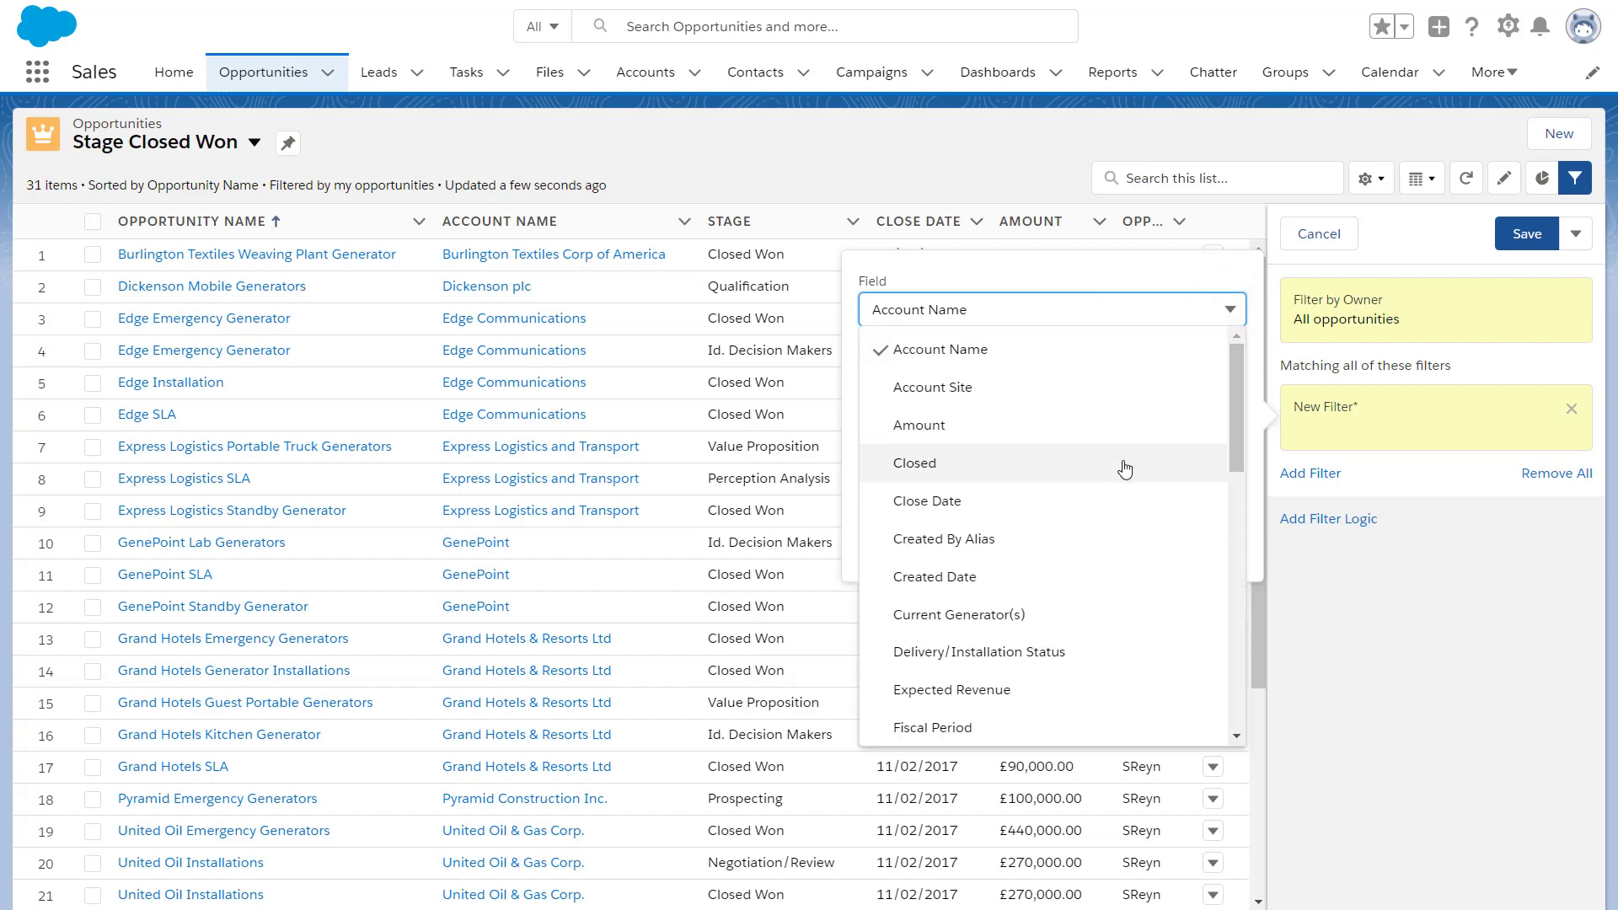
scroll(1125, 476, "down", 8)
scroll(1125, 478, "down", 2)
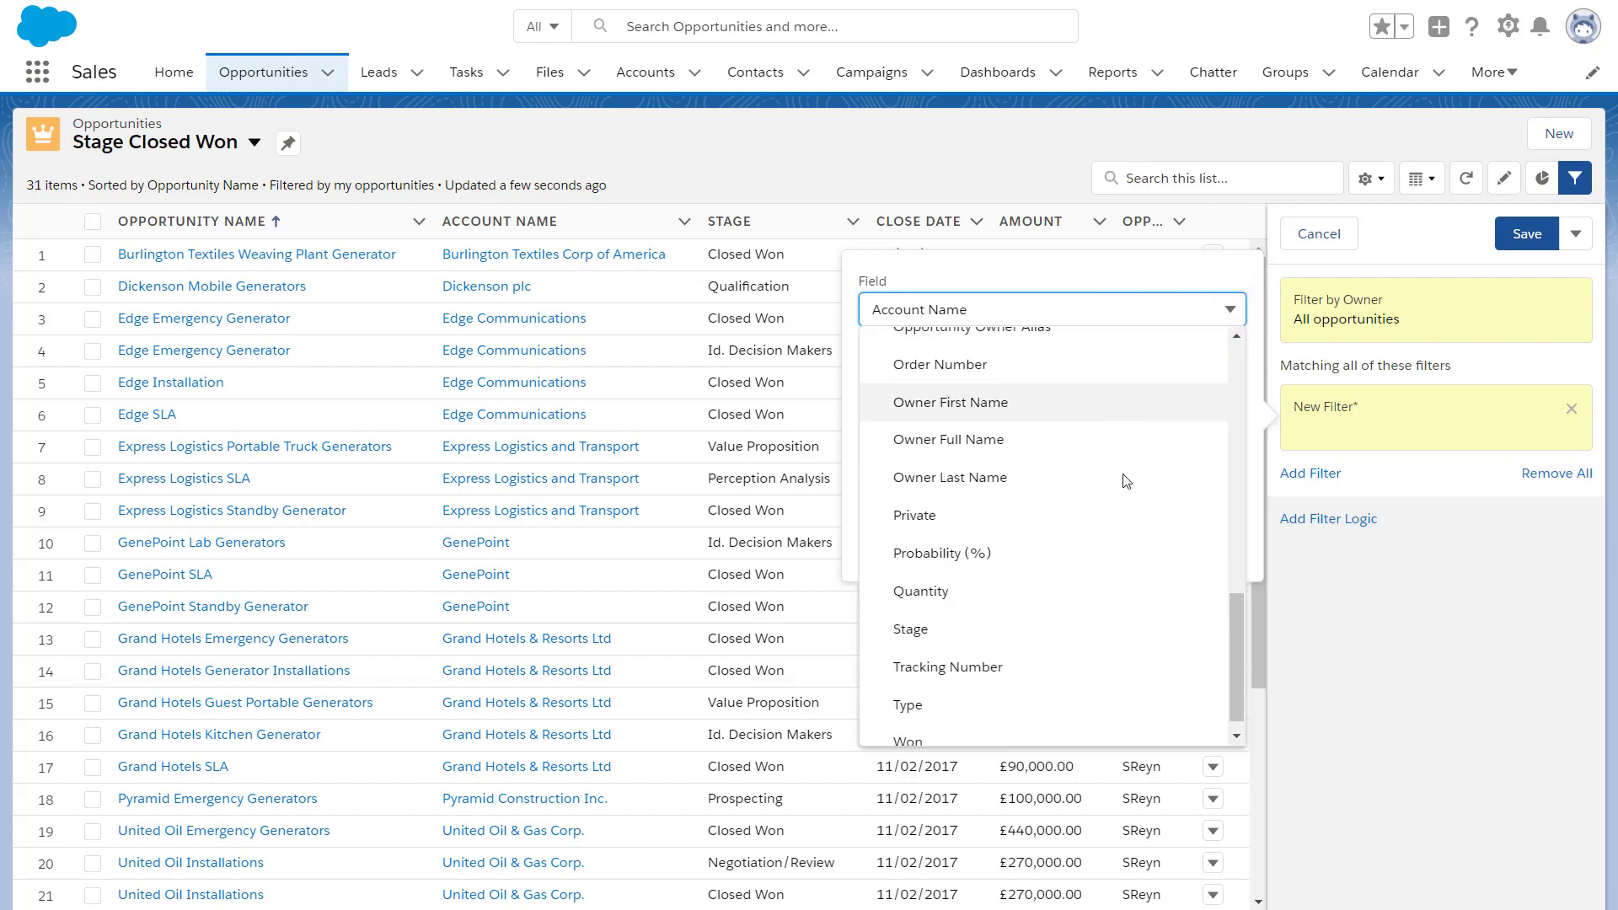
left_click(1035, 613)
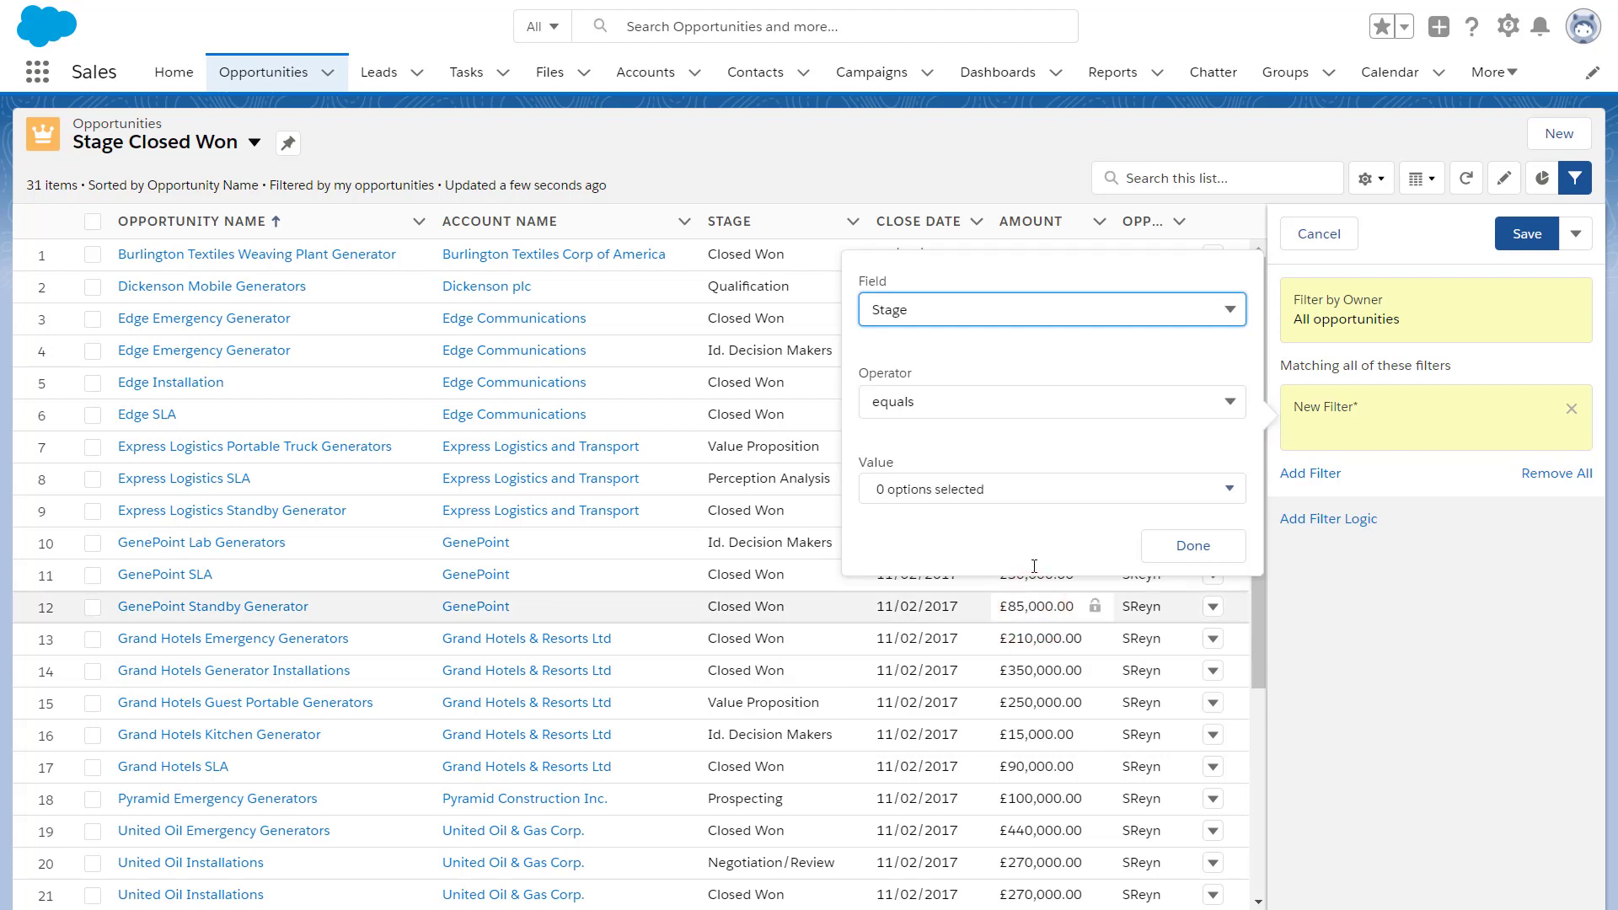
left_click(1069, 503)
left_click(1010, 522)
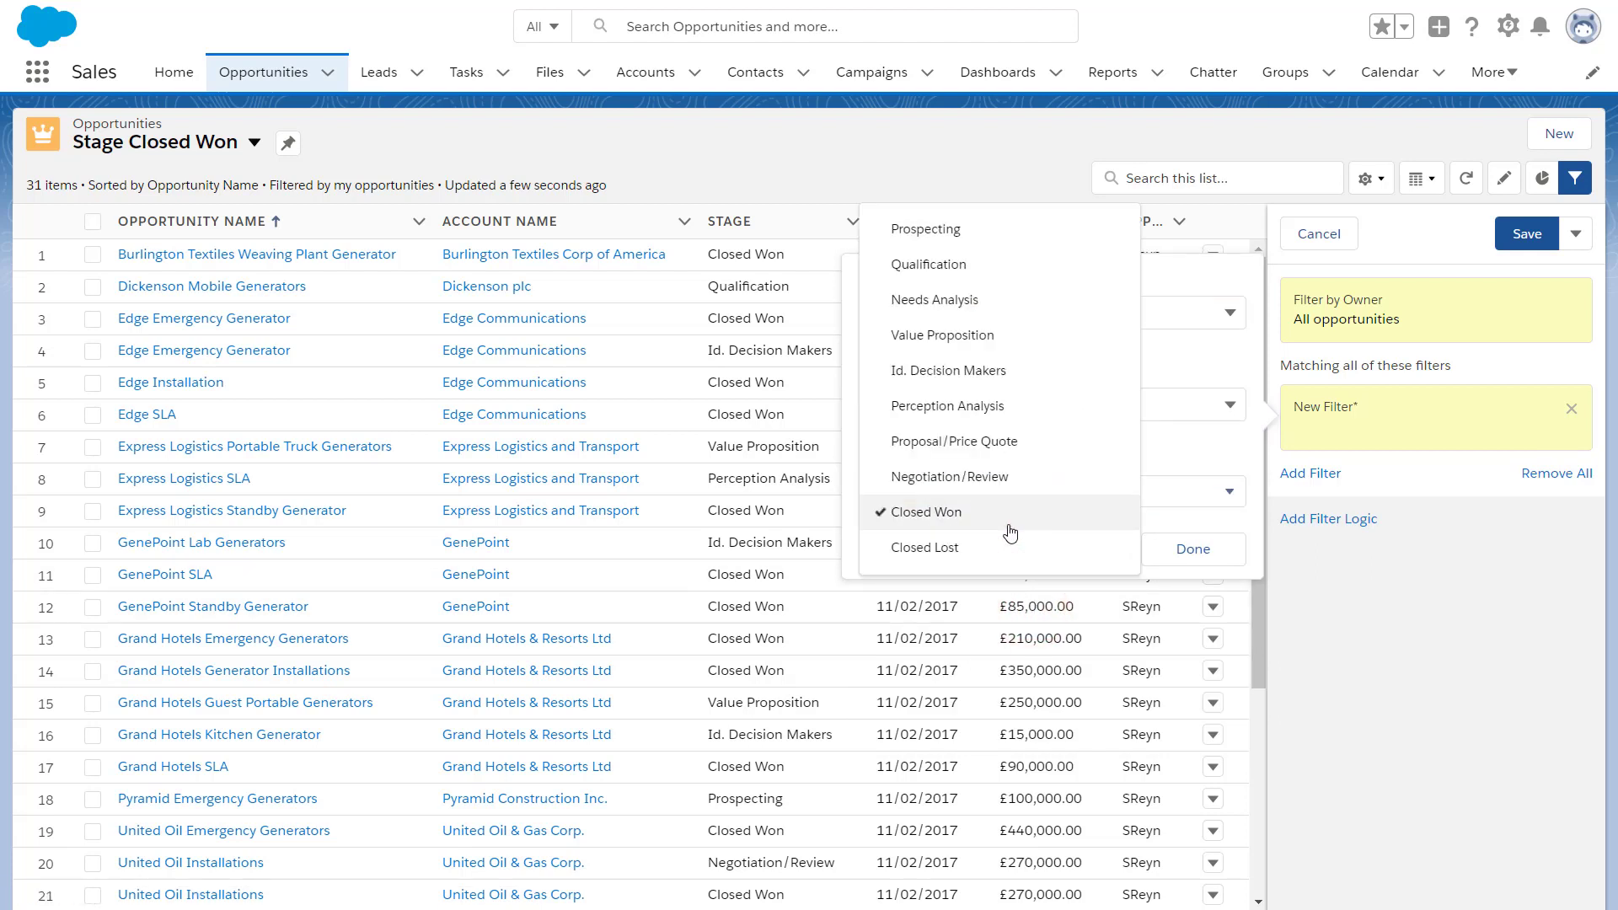
left_click(1195, 549)
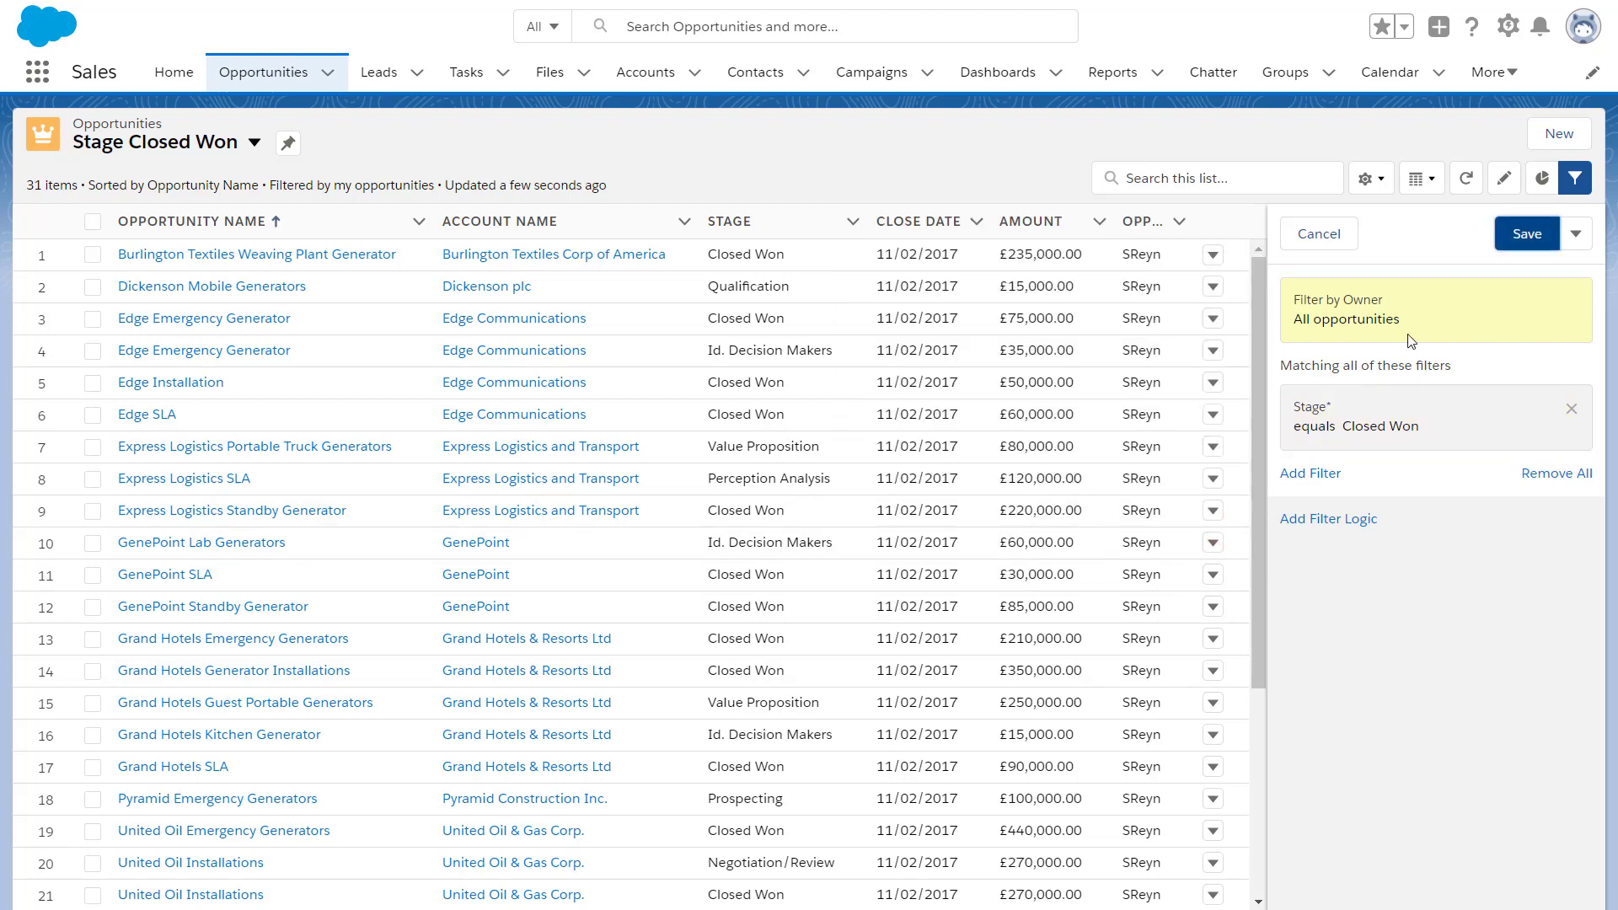
left_click(1523, 233)
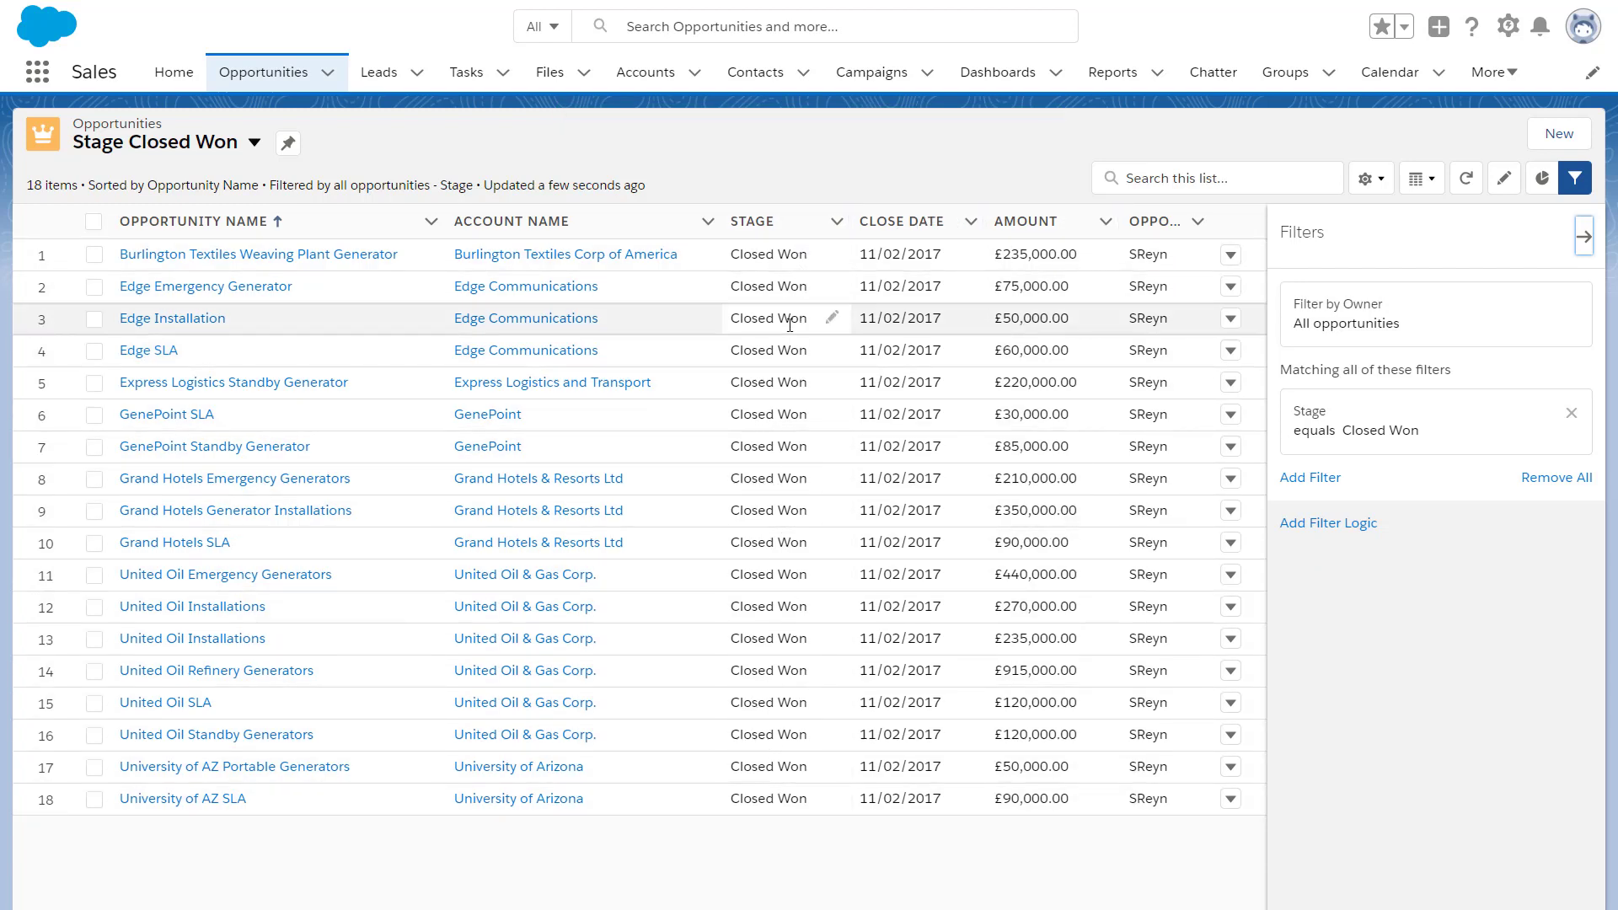
Close the Filters panel, view the charts switched to Pipeline By Account, then hide them
left_click(1583, 231)
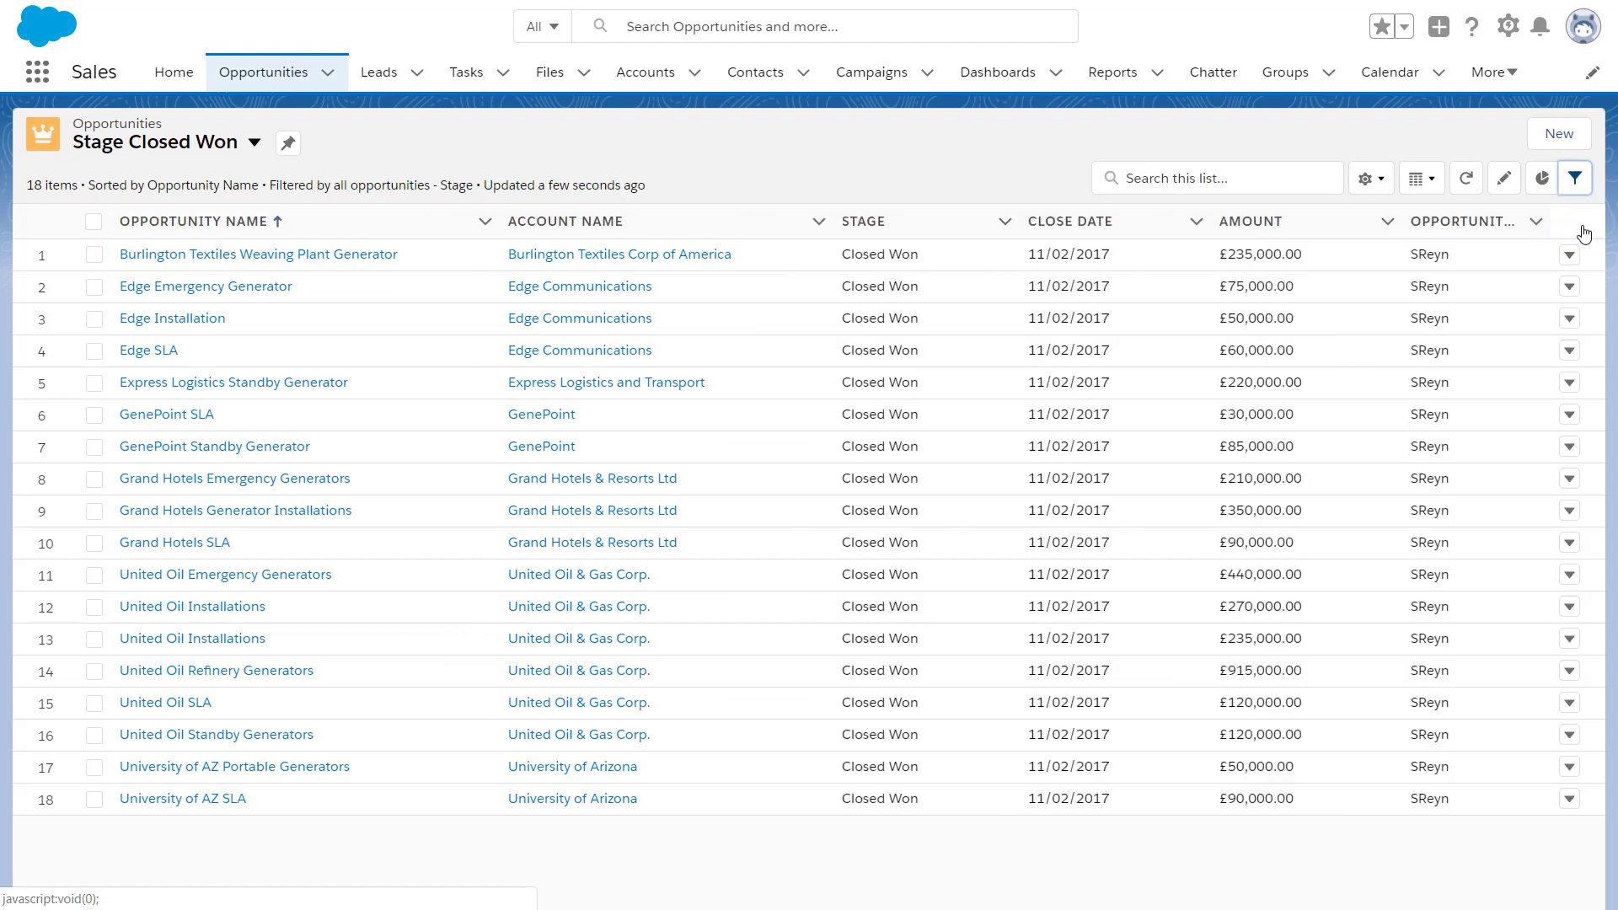
left_click(1543, 179)
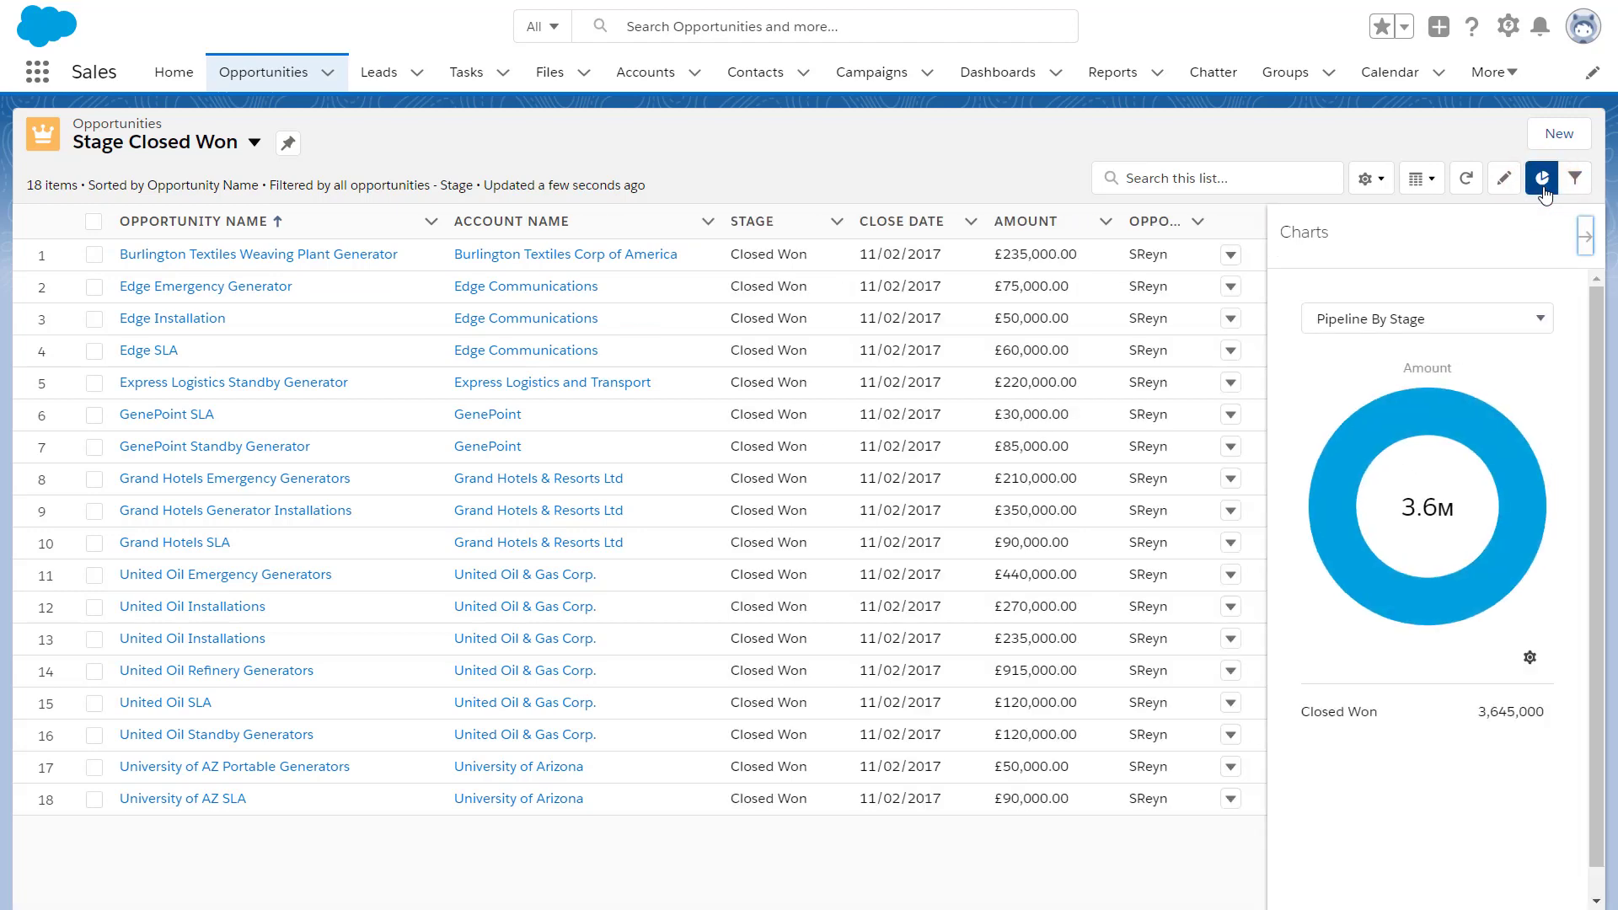
left_click(1521, 330)
left_click(1424, 432)
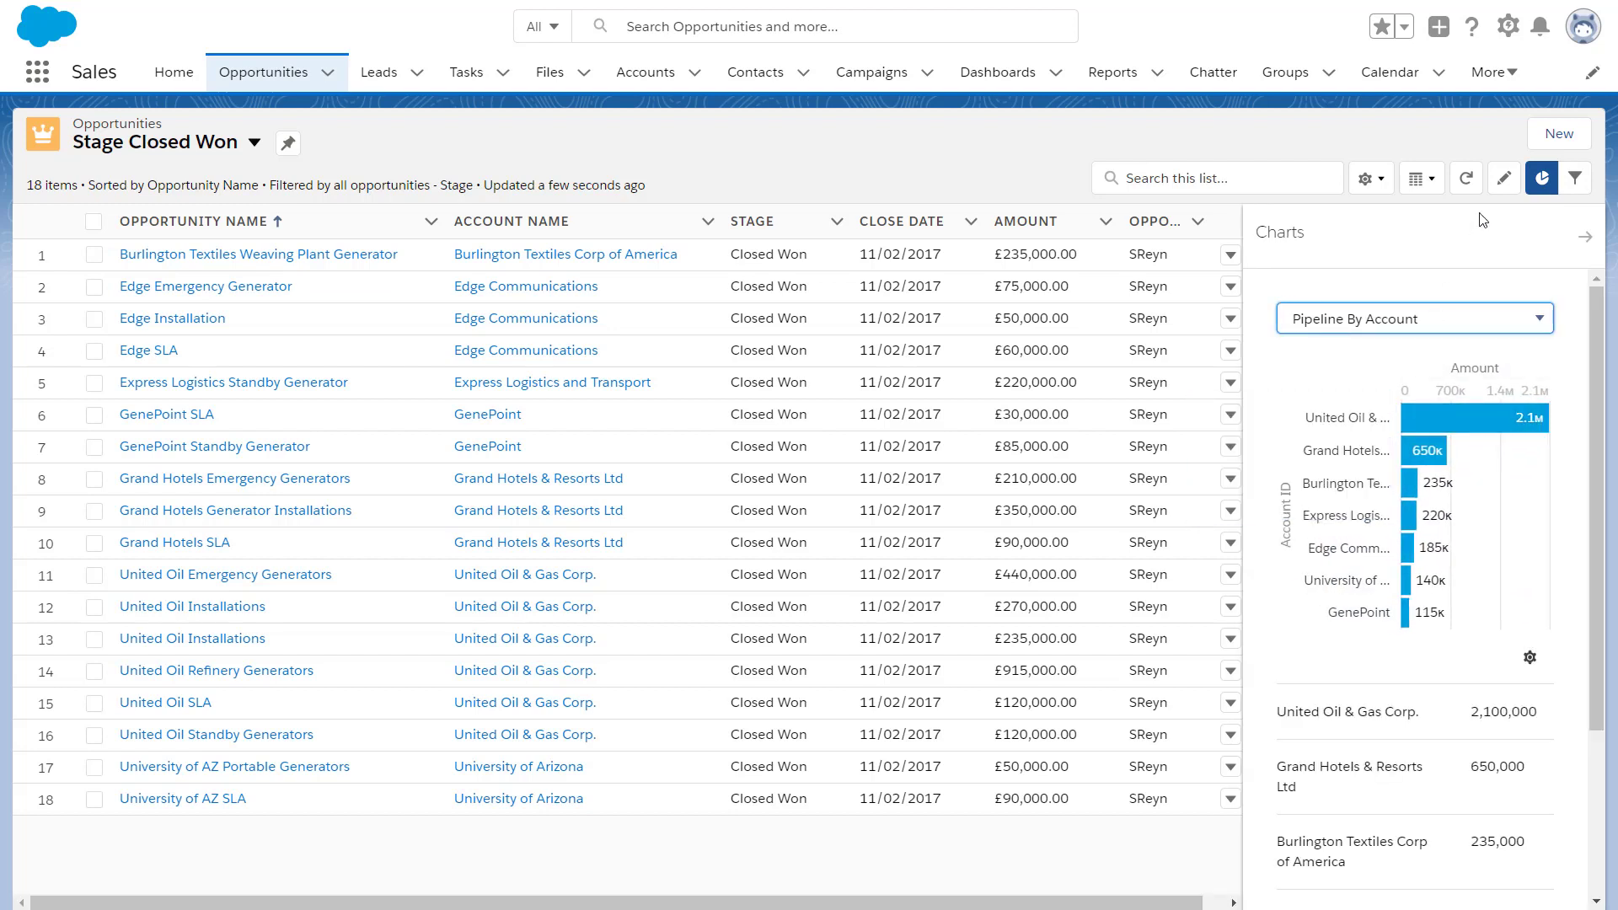
left_click(1549, 181)
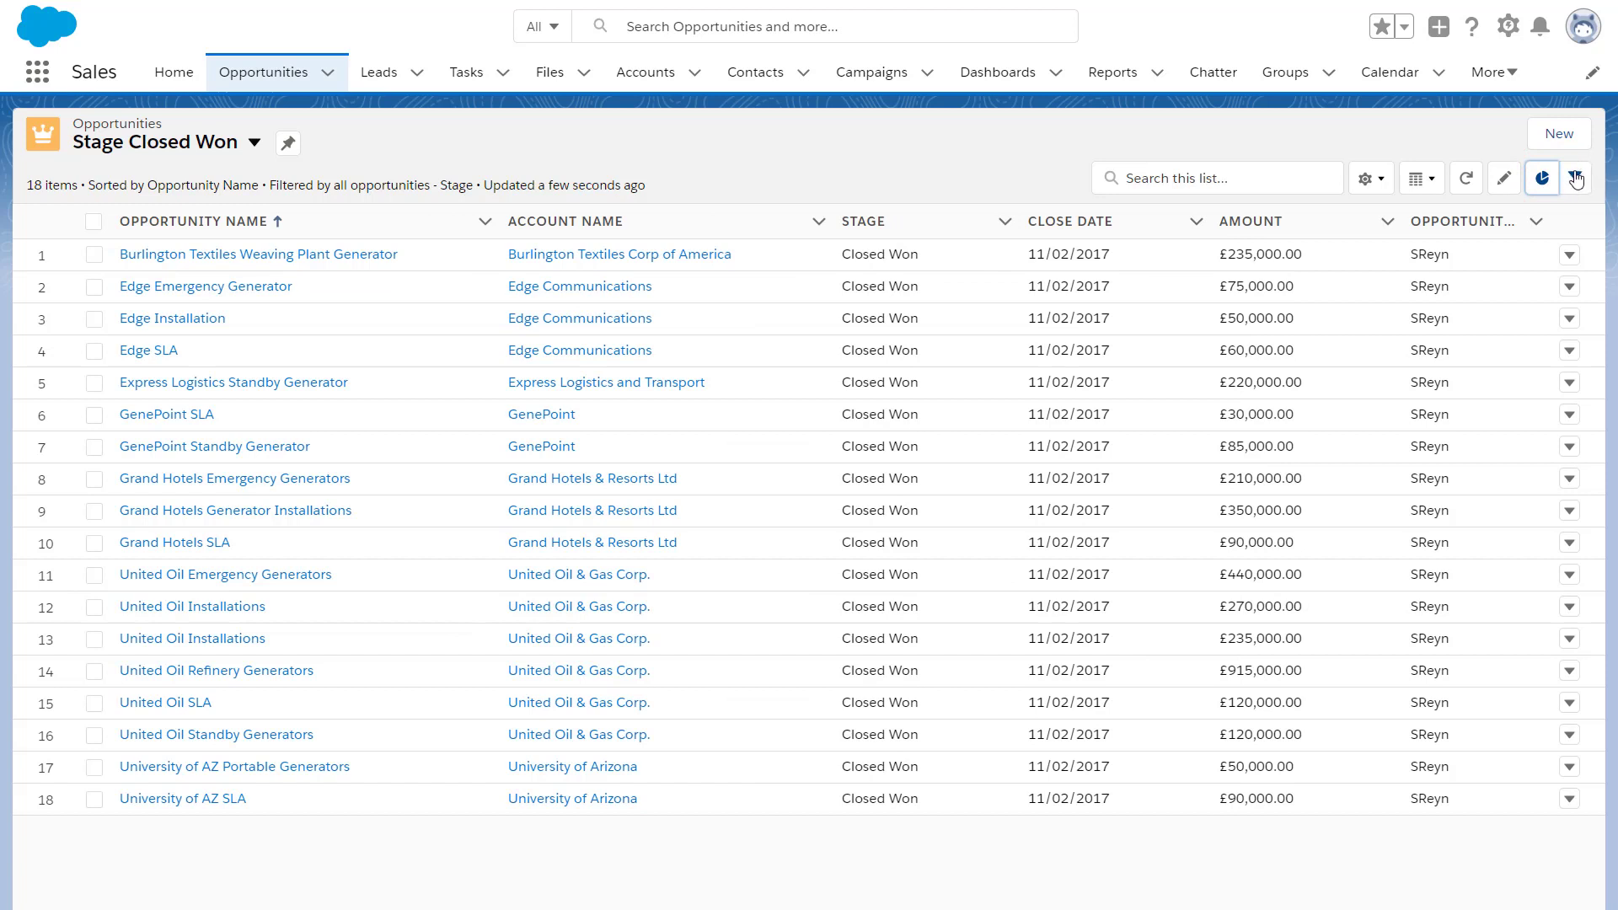
Move Lead Source into the visible fields and save it as a new list column
left_click(1388, 190)
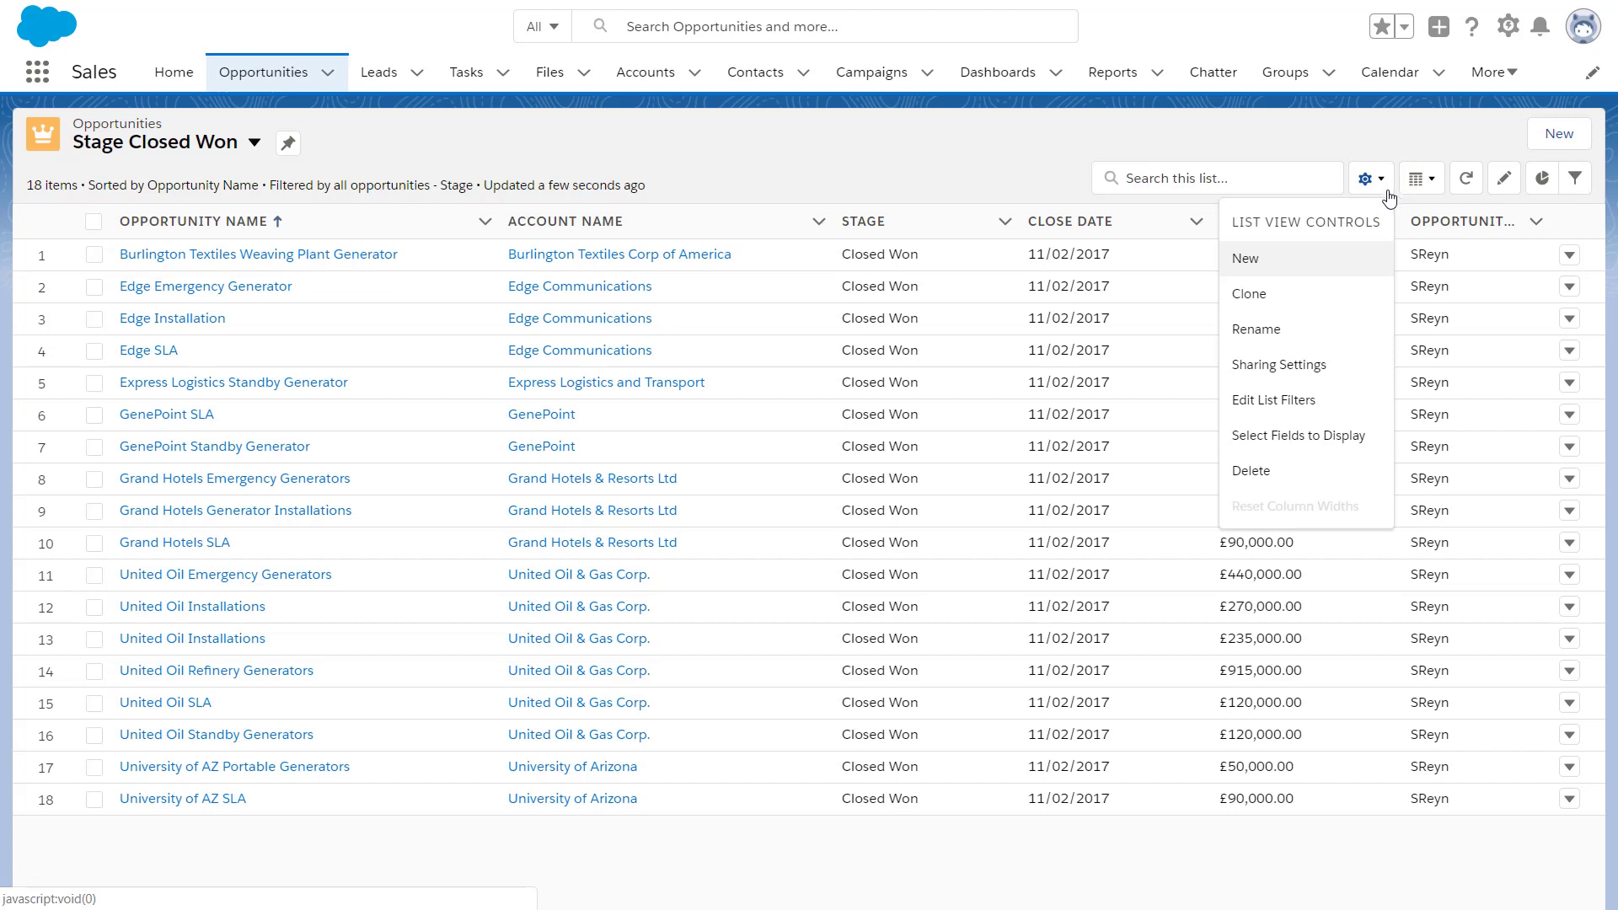
left_click(1259, 442)
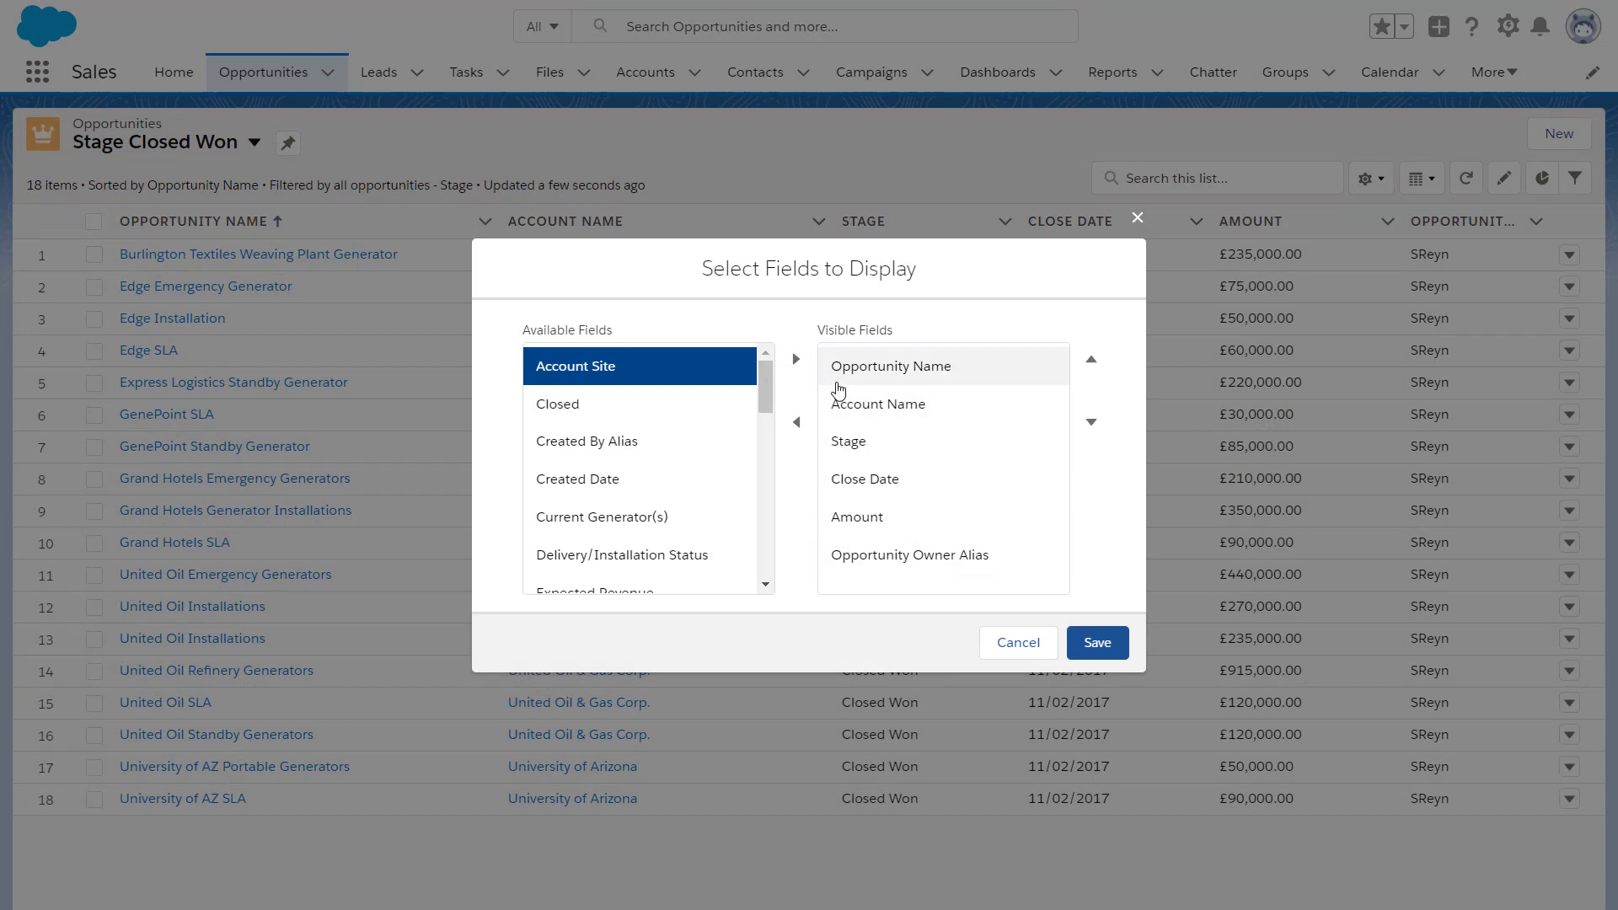
left_click_drag(764, 383, 757, 460)
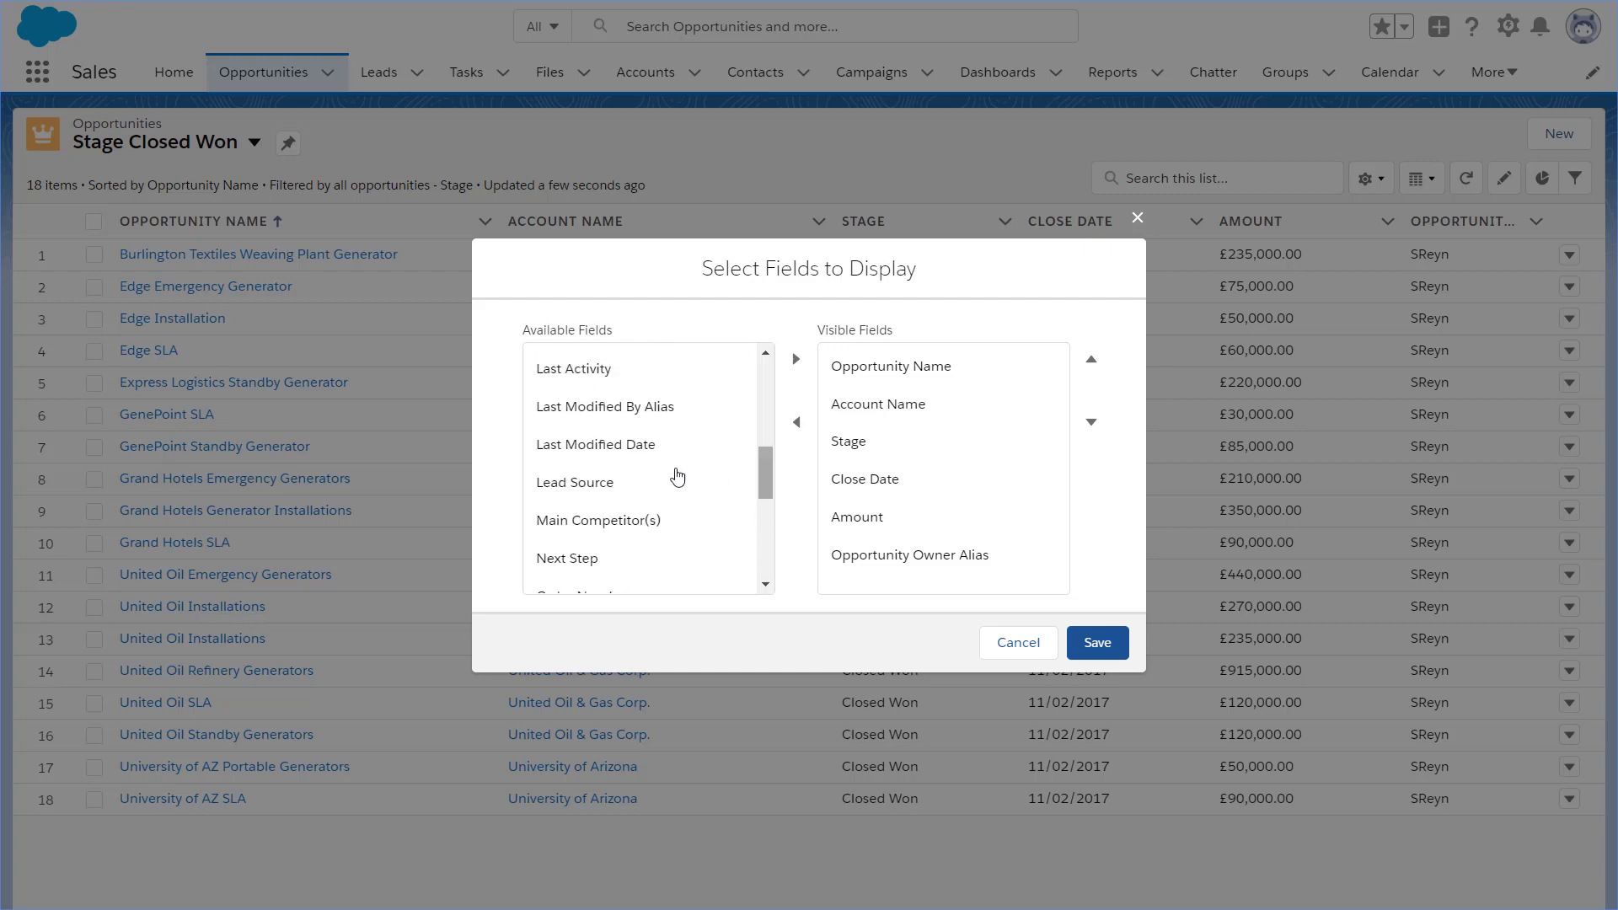
left_click(657, 482)
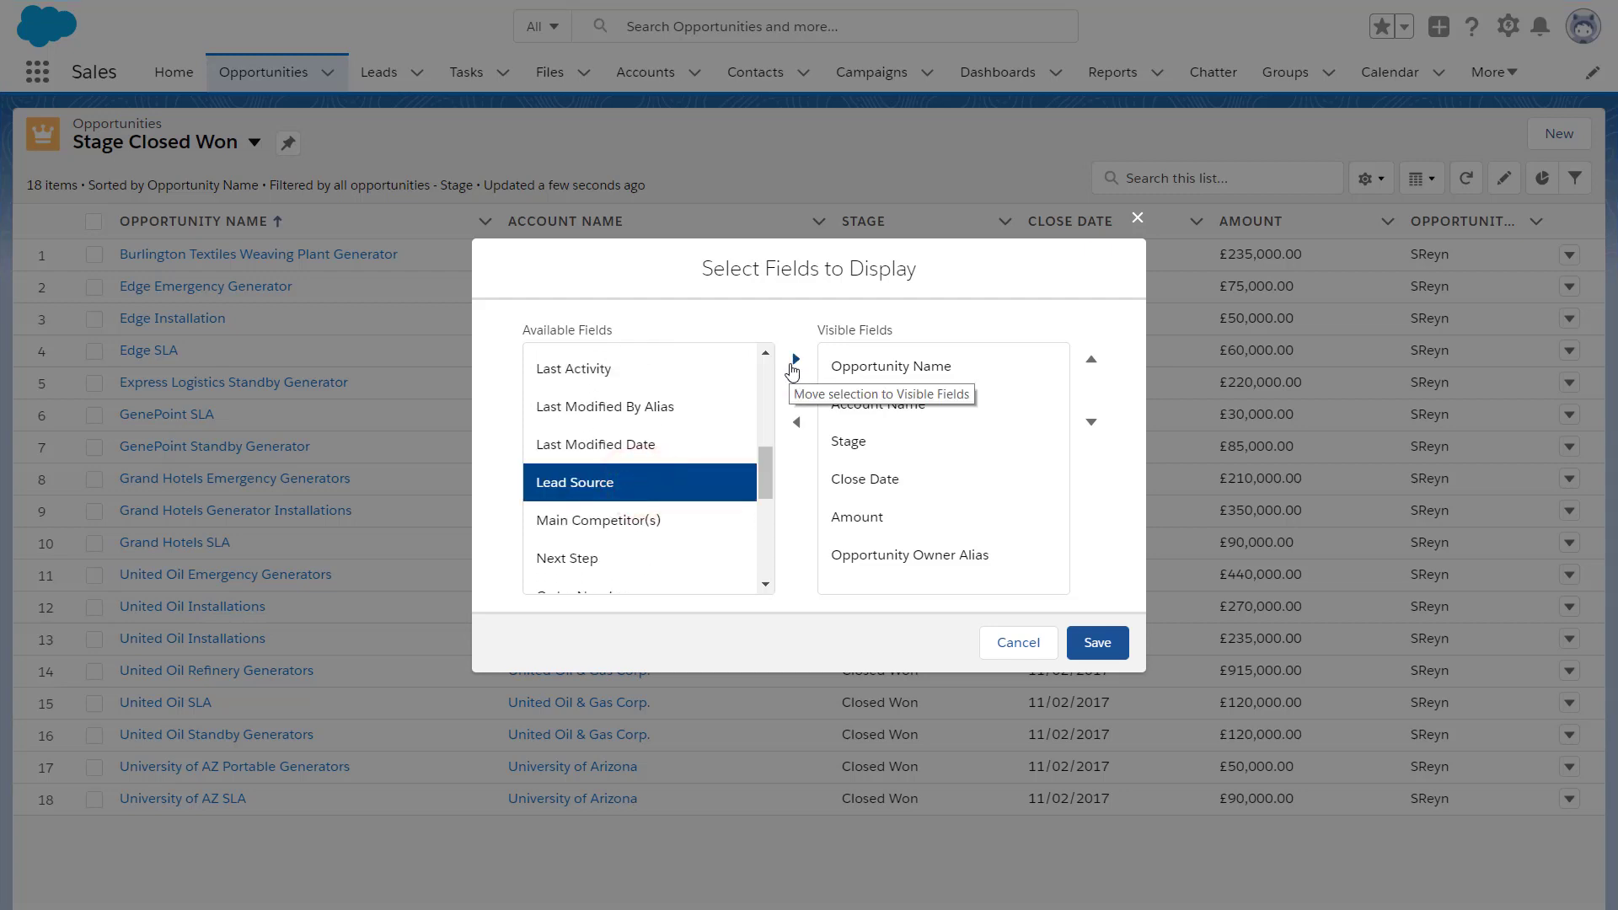
left_click(791, 365)
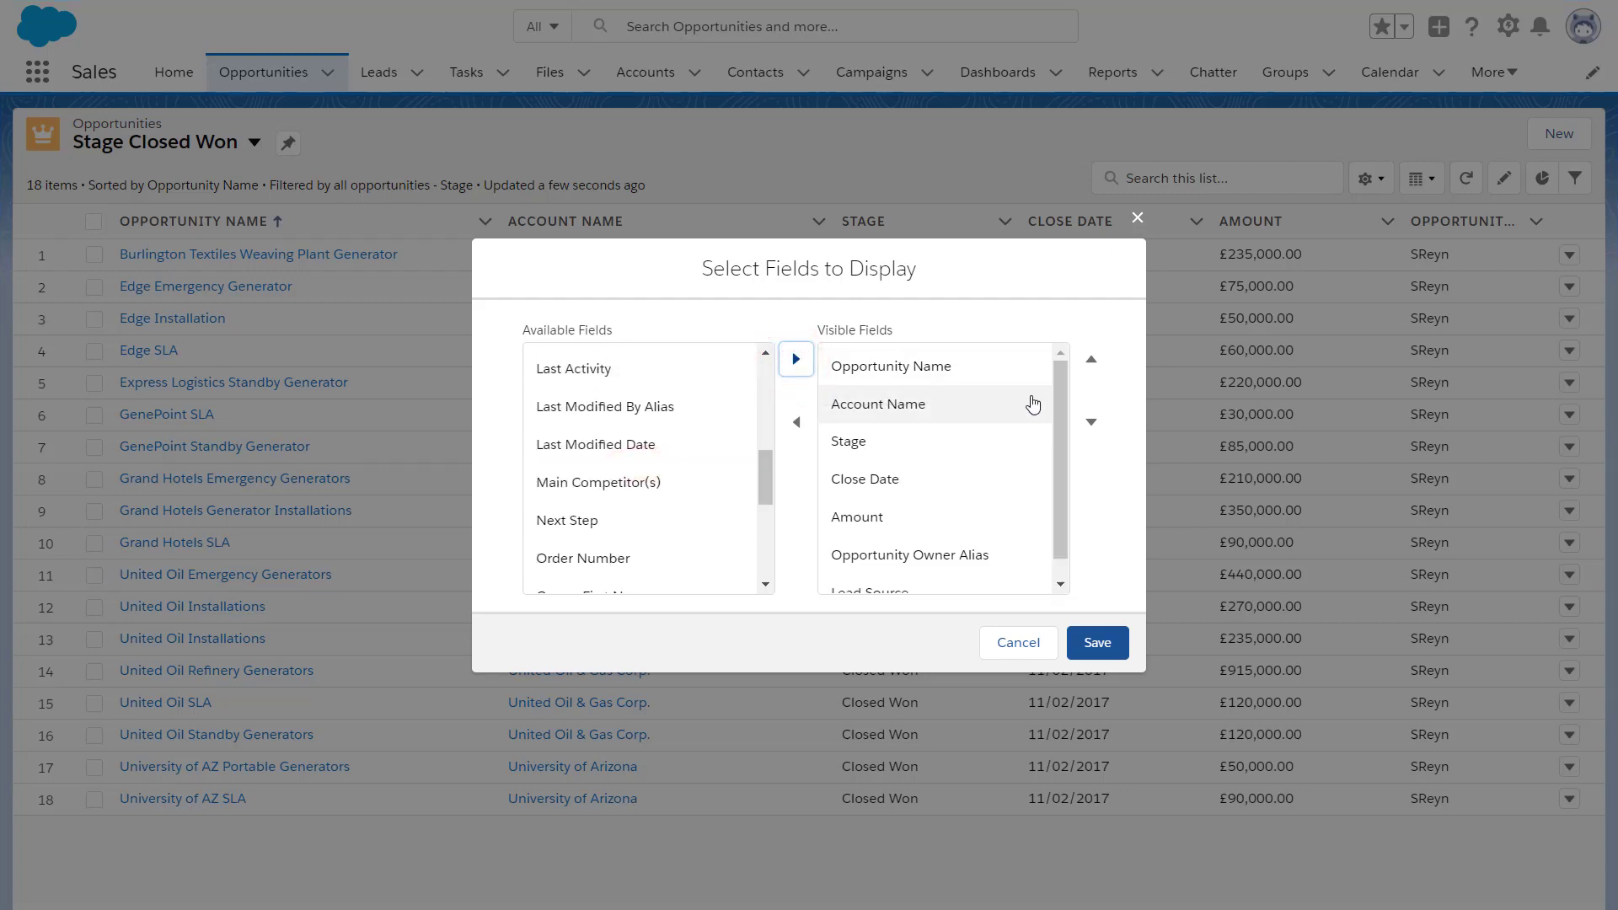
left_click_drag(1060, 408, 1060, 427)
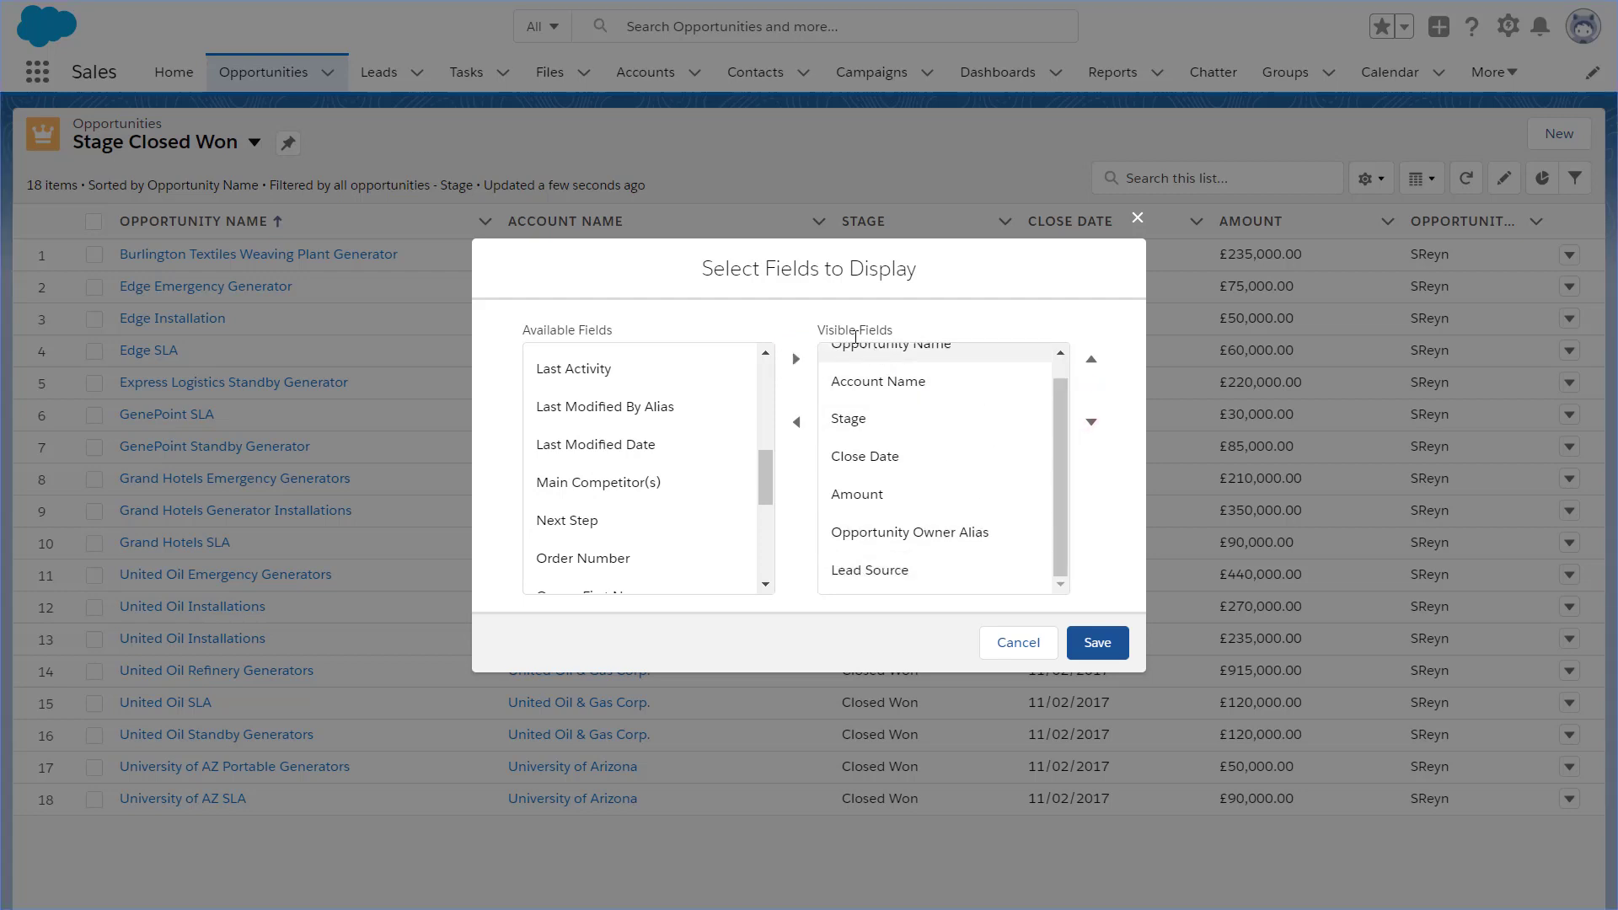
left_click(1097, 642)
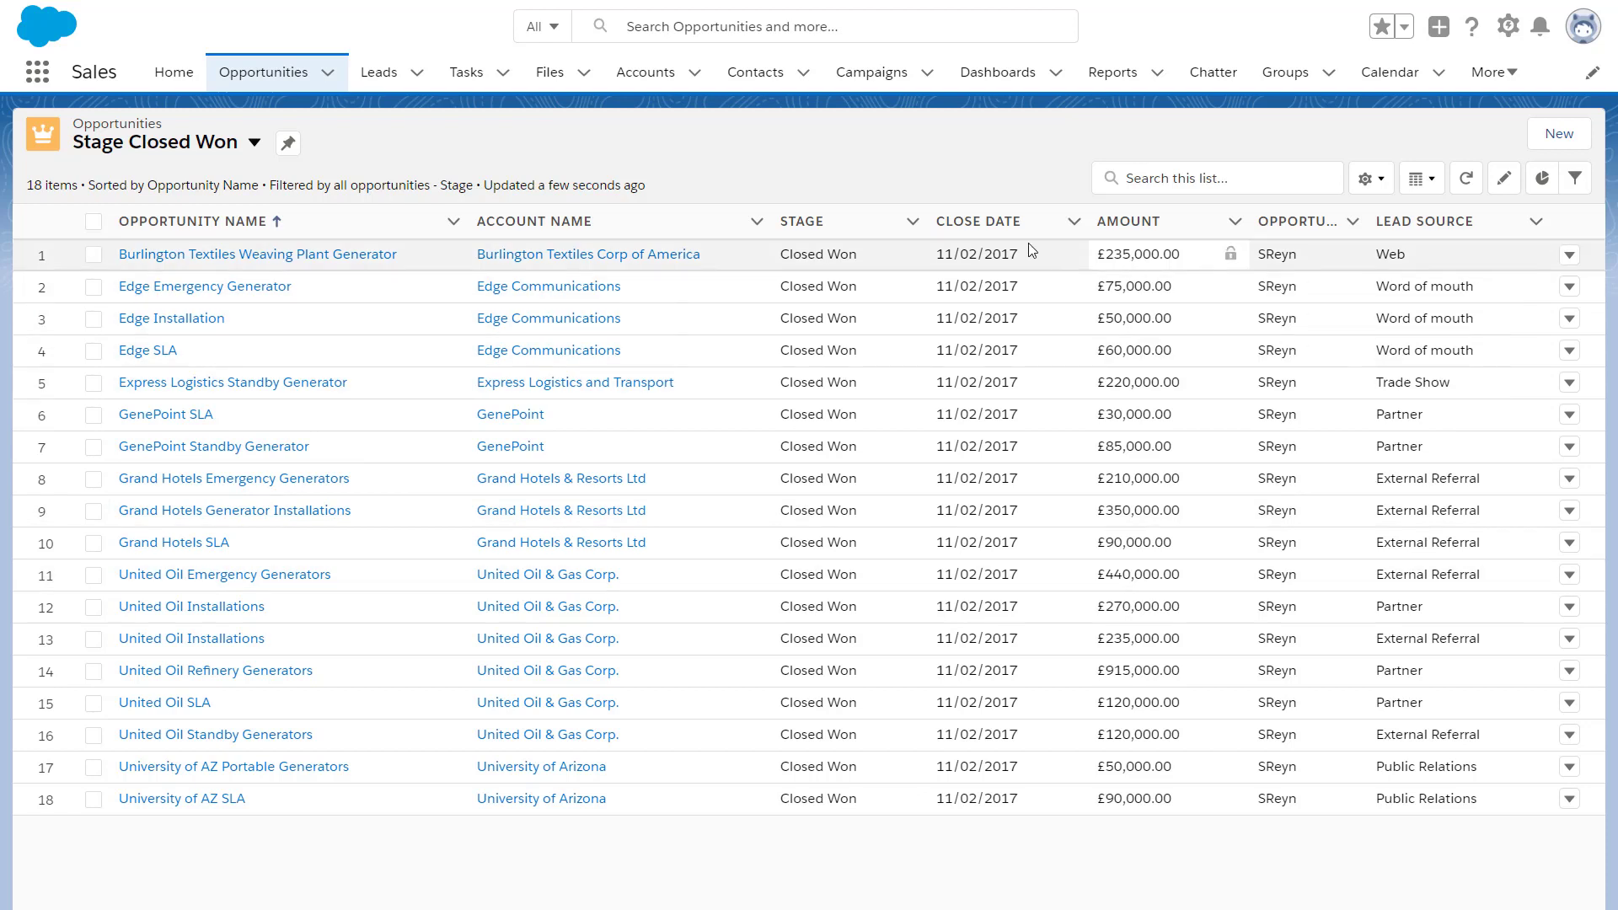
Pin Stage Closed Won as the default list and confirm it reopens after visiting Accounts
left_click(288, 144)
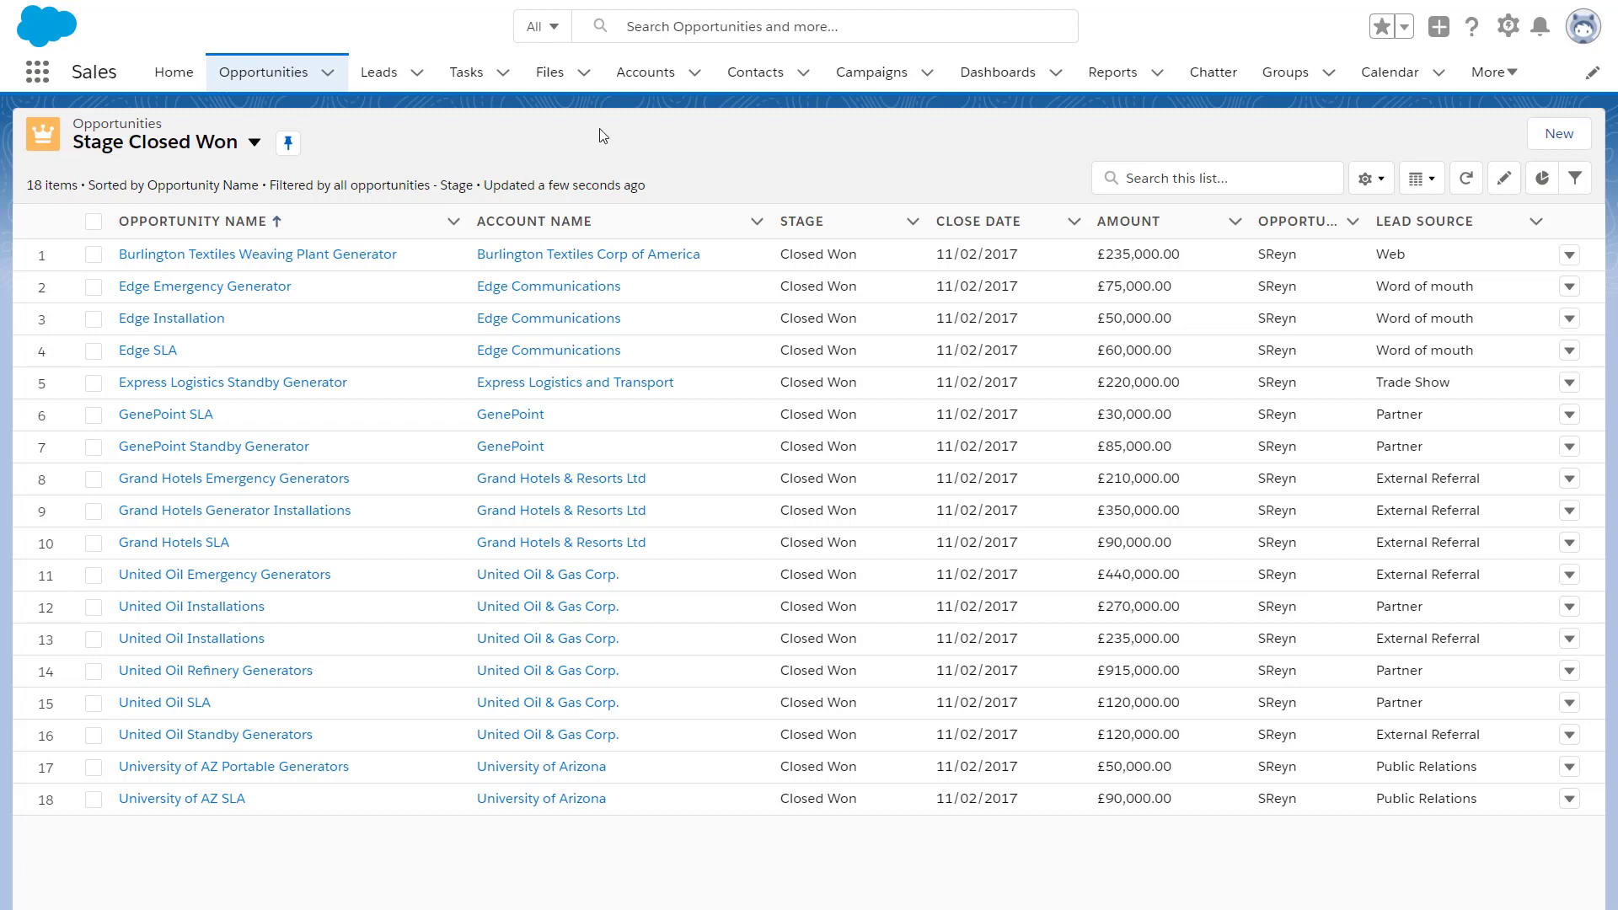
left_click(646, 75)
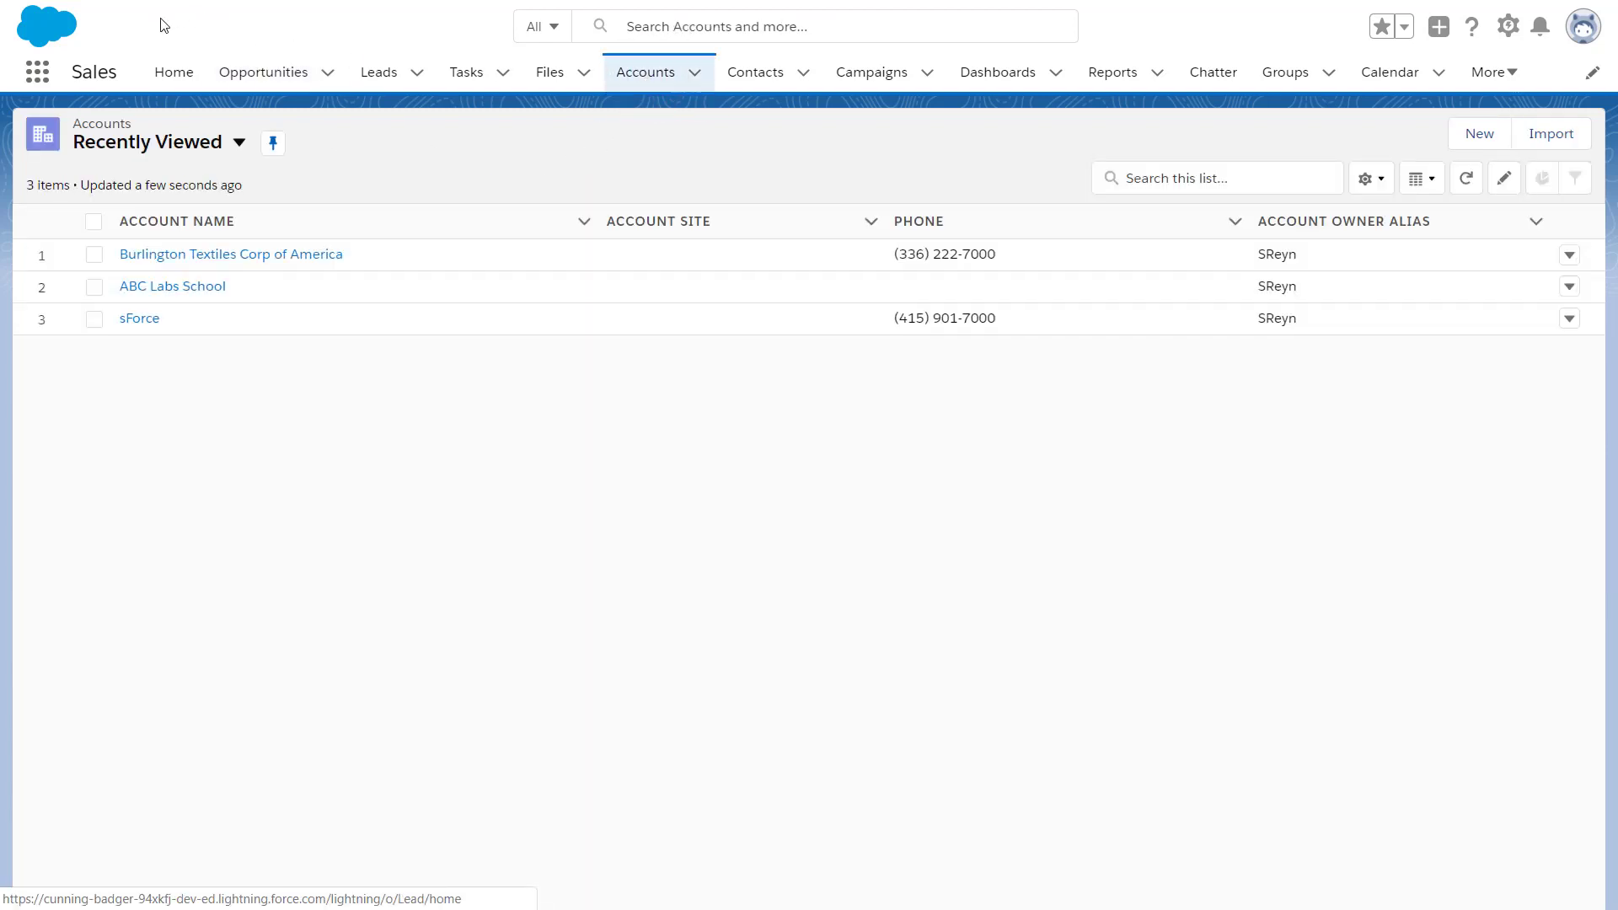
left_click(275, 80)
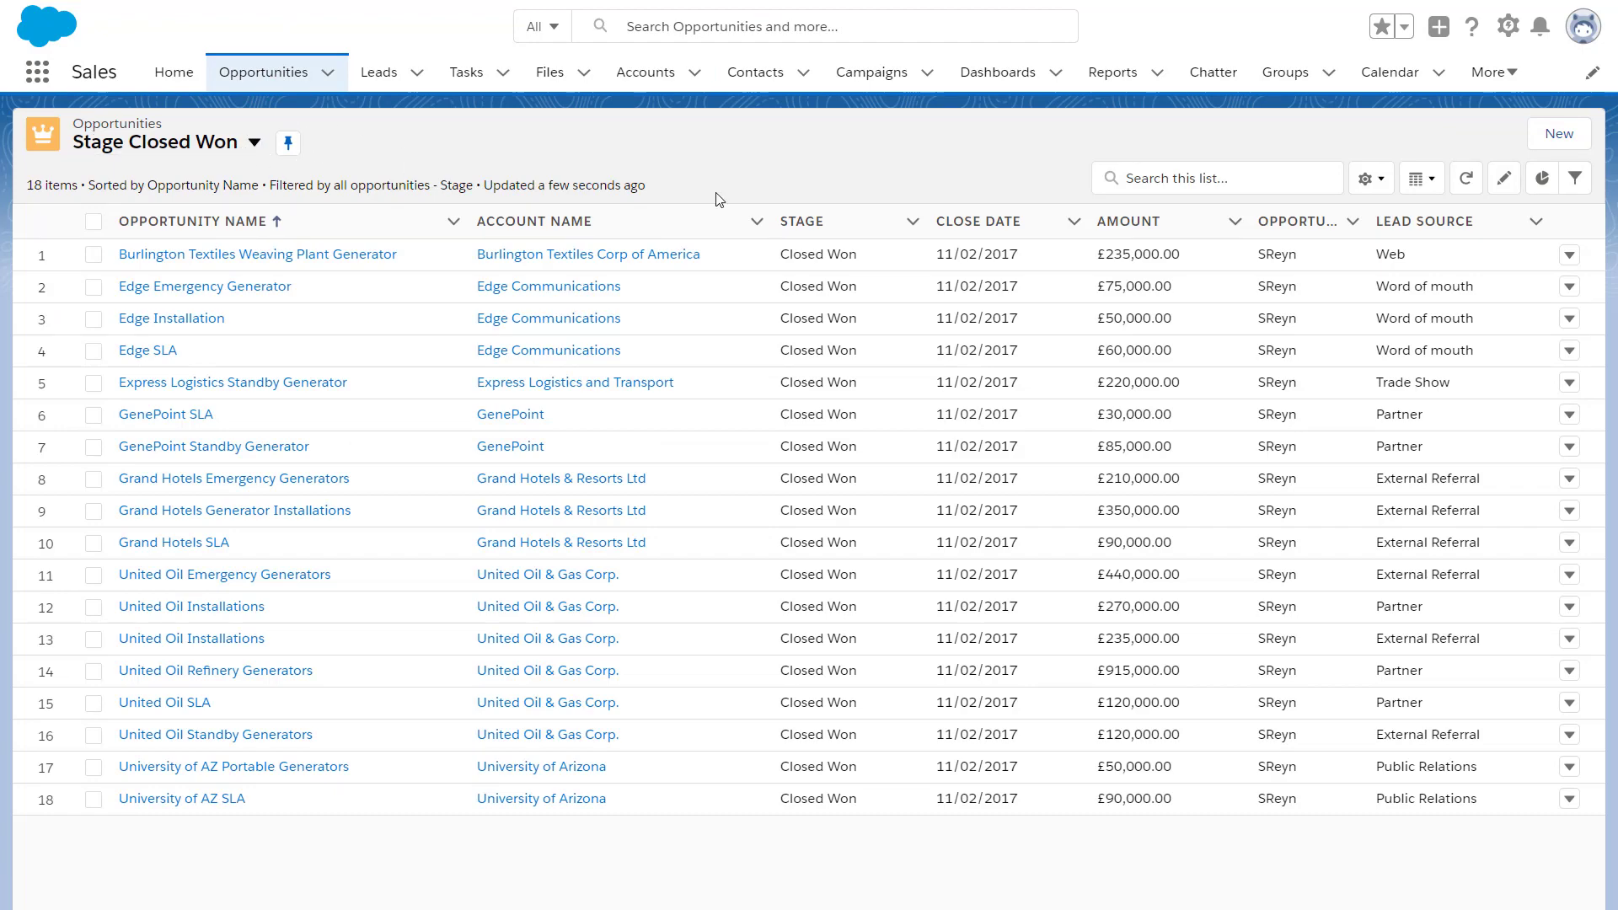
left_click(1188, 180)
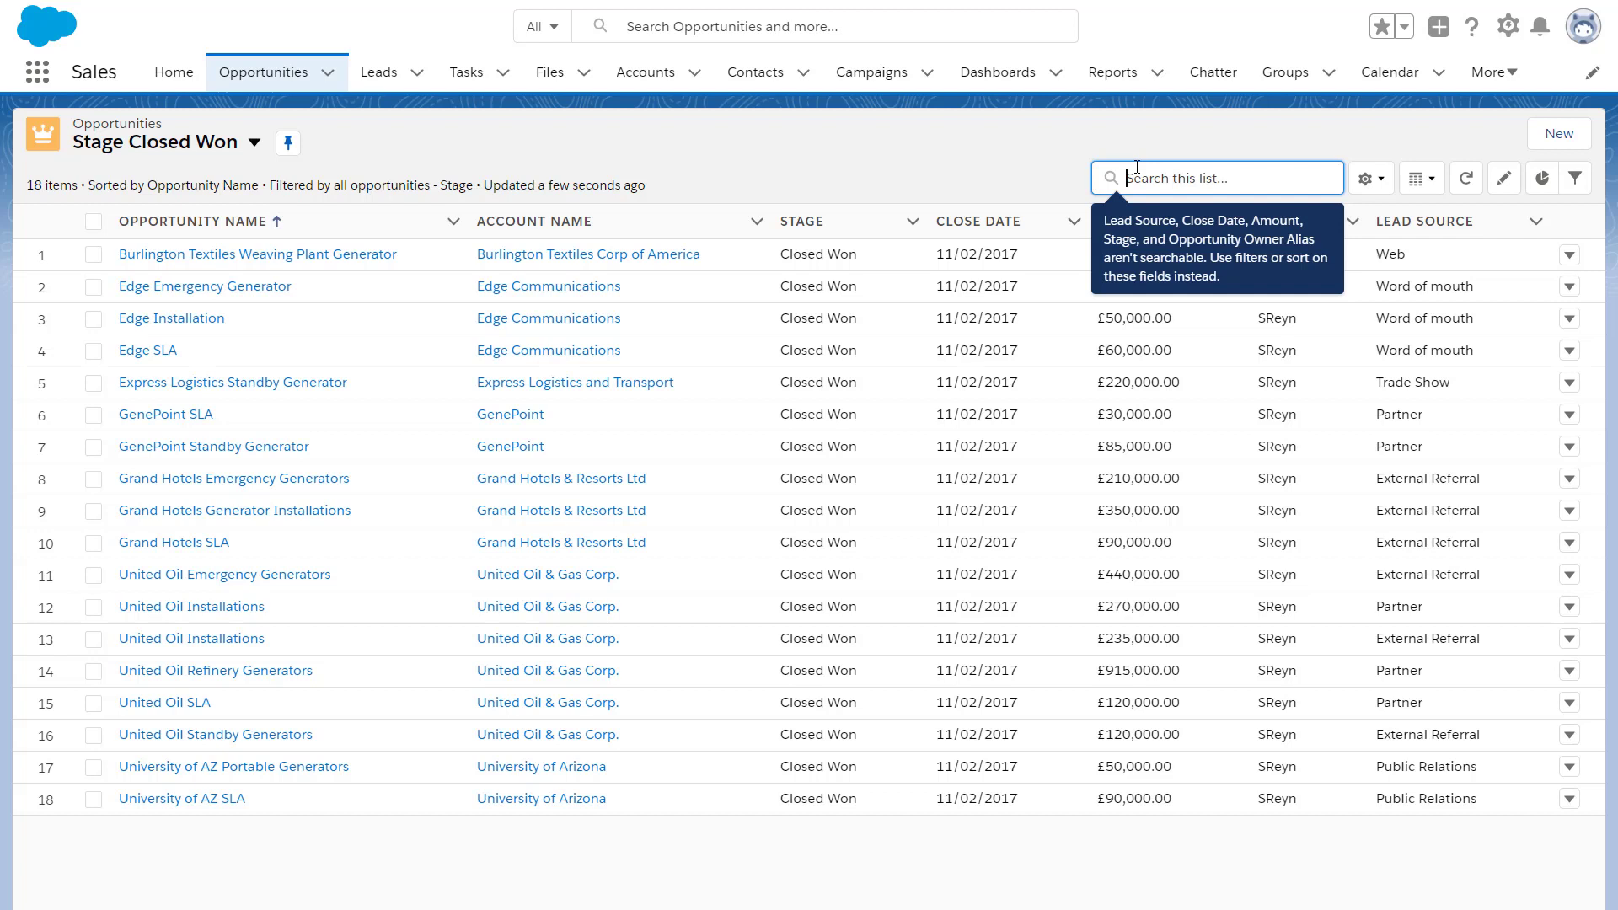
Search the list for 'Edge SLA' to show only that opportunity
type("Edge SLA")
key("Return")
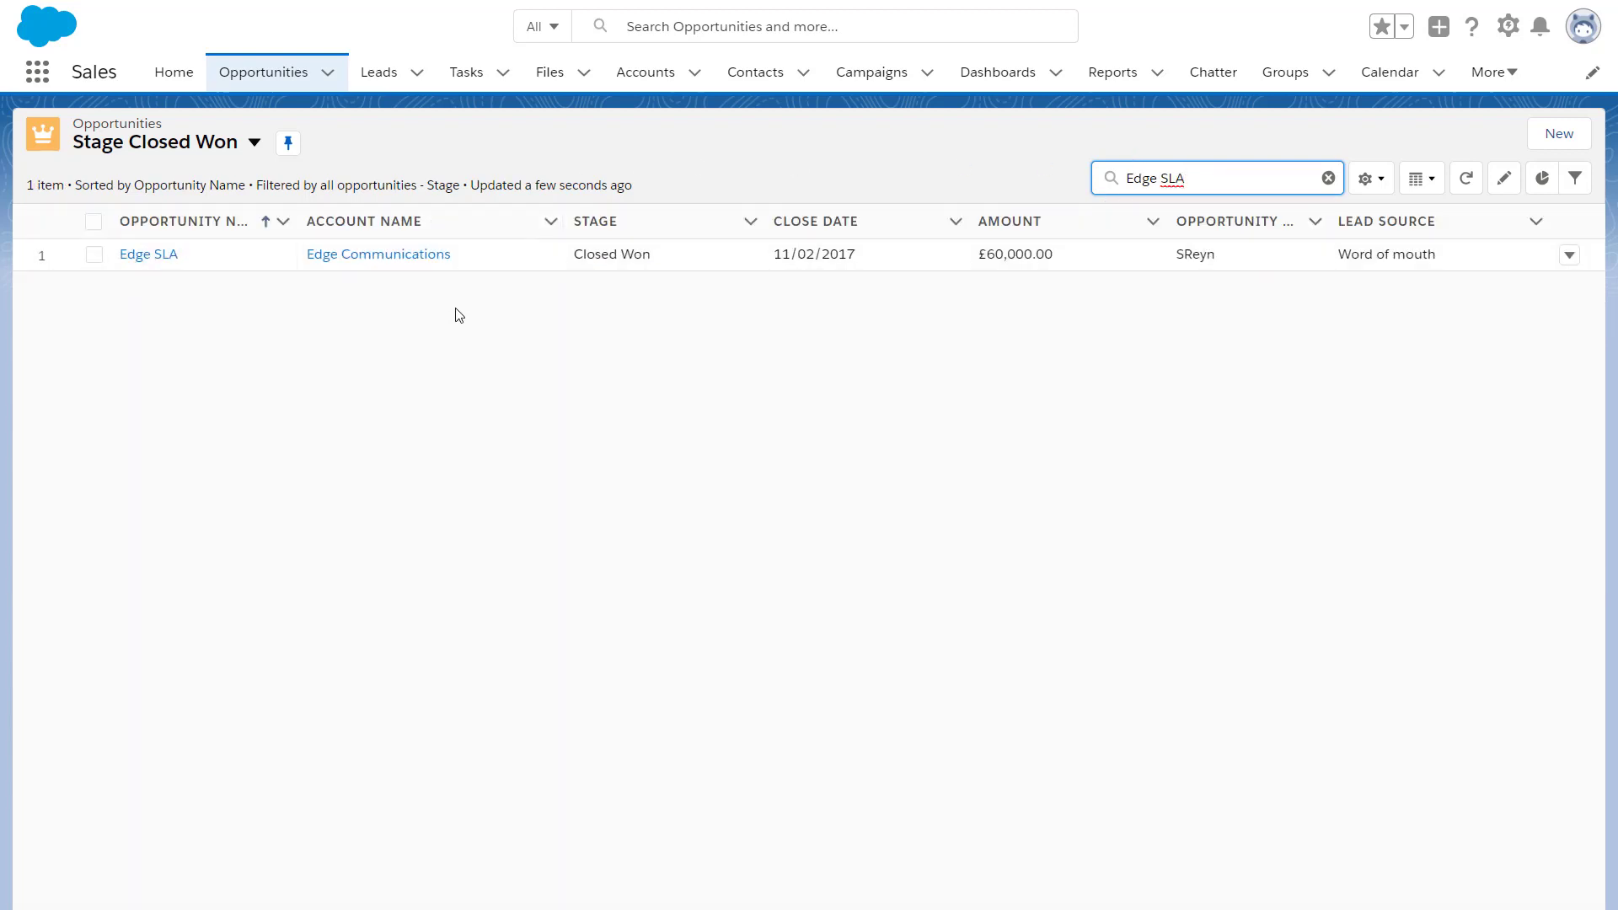